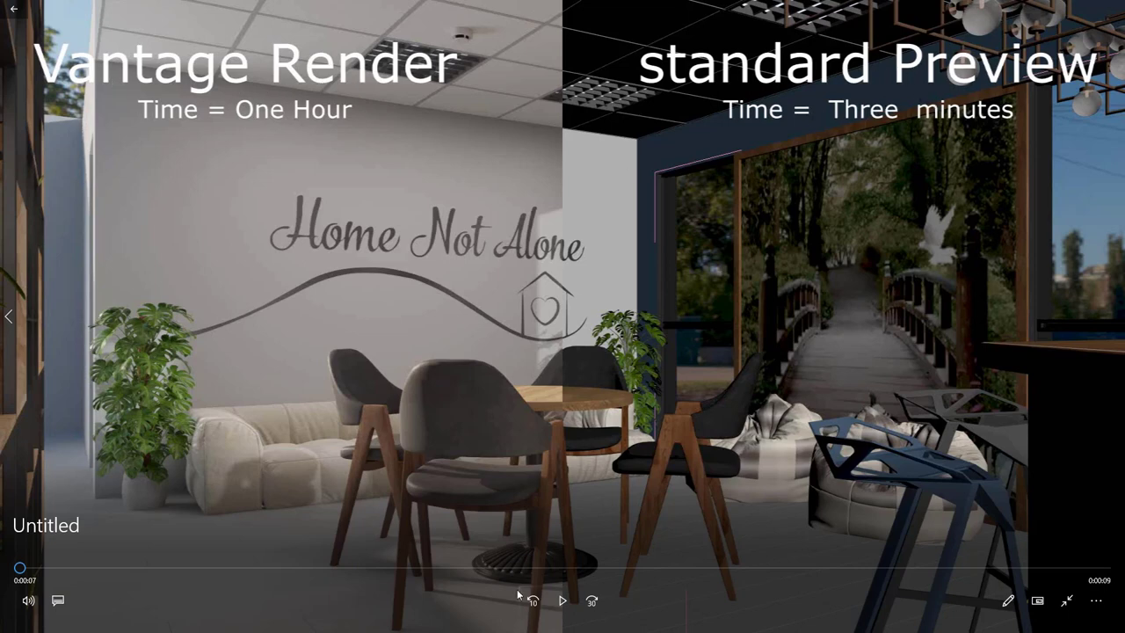
- Play the Vantage-render vs standard-preview comparison video, then minimize the Photos player
{"action": "left_click", "coordinate": [561, 601]}
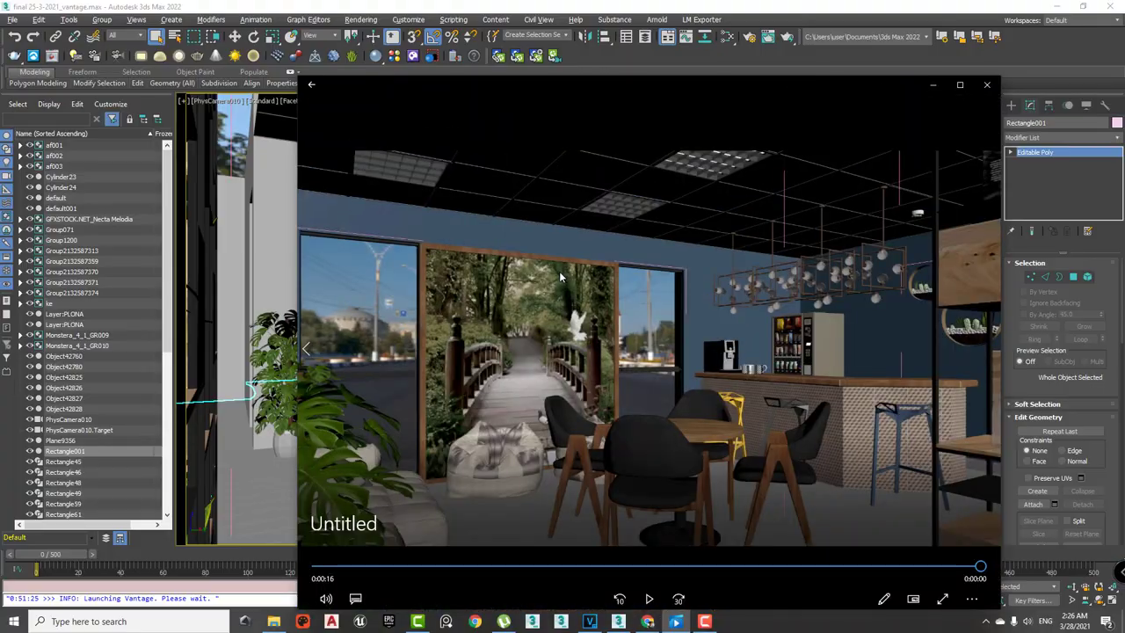
{"action": "left_click", "coordinate": [930, 86]}
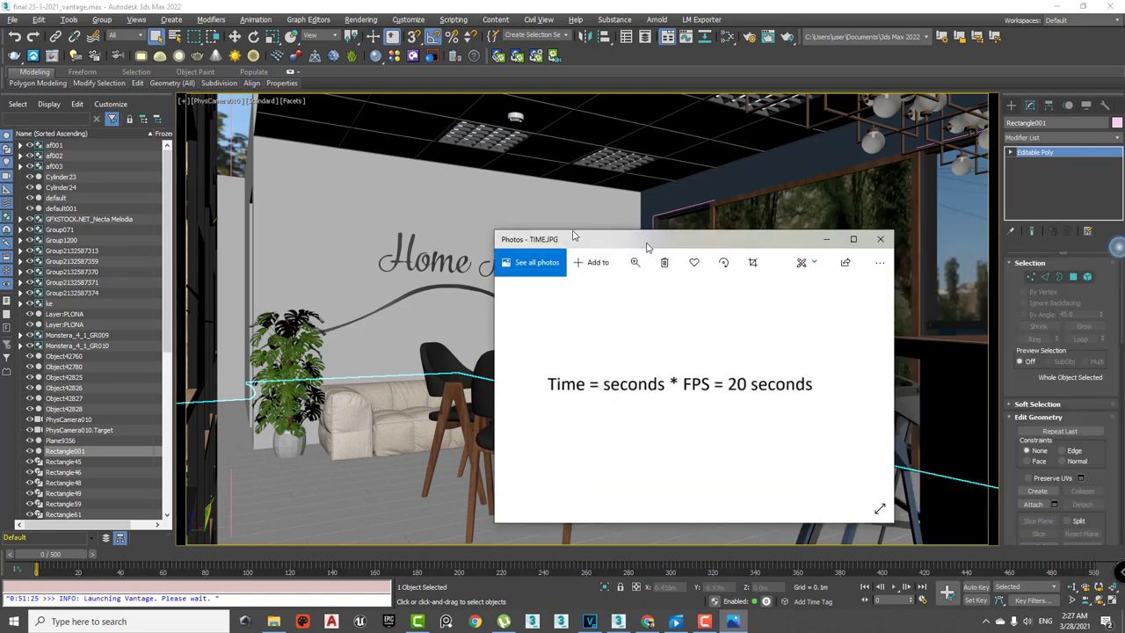
- Move the TIME.JPG note aside and bring up 3ds Max's Time Configuration dialog
{"action": "left_click_drag", "start_coordinate": [648, 242], "coordinate": [402, 122]}
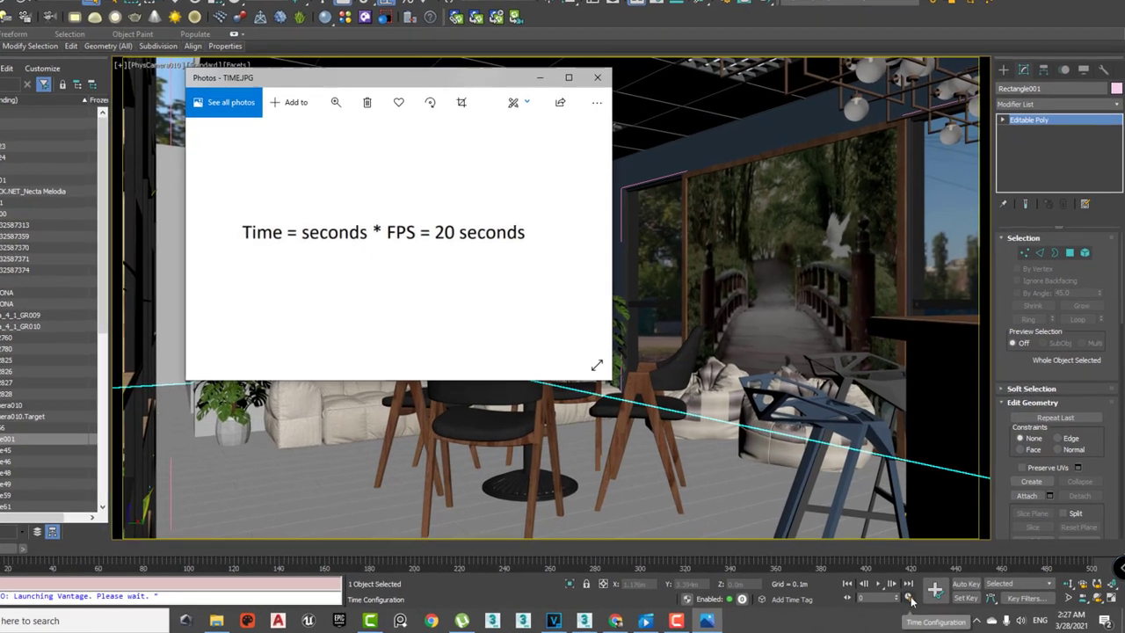
{"action": "left_click", "coordinate": [910, 600]}
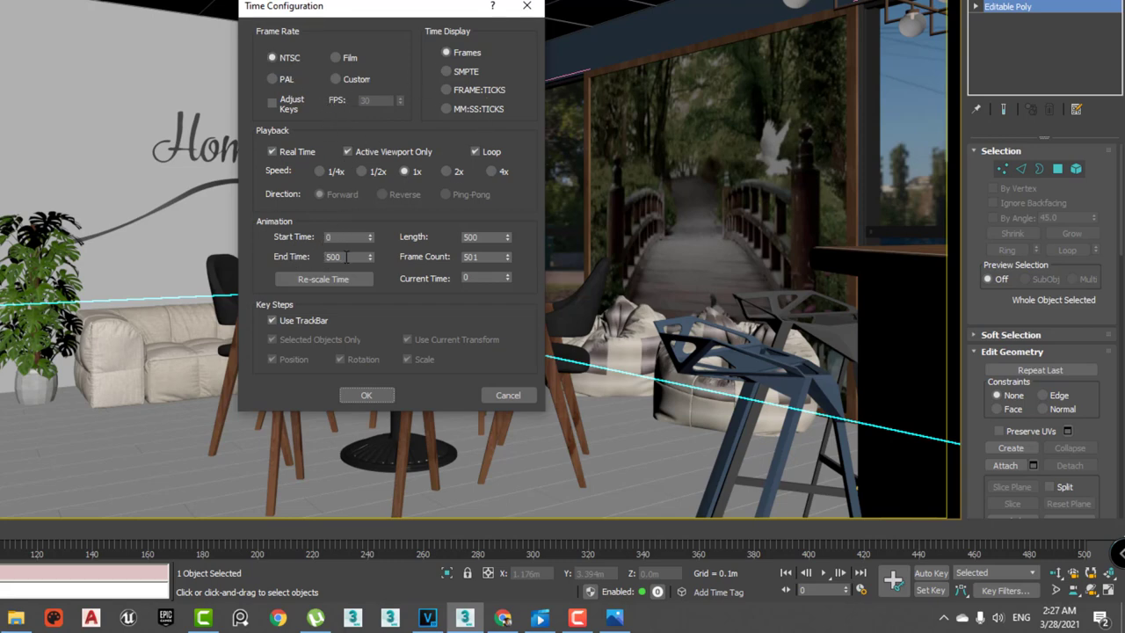
- Switch the frame rate to PAL, restore End Time from 417 to 500, and scrub the timeline
{"action": "left_click_drag", "start_coordinate": [347, 256], "coordinate": [309, 256]}
{"action": "left_click", "coordinate": [280, 79]}
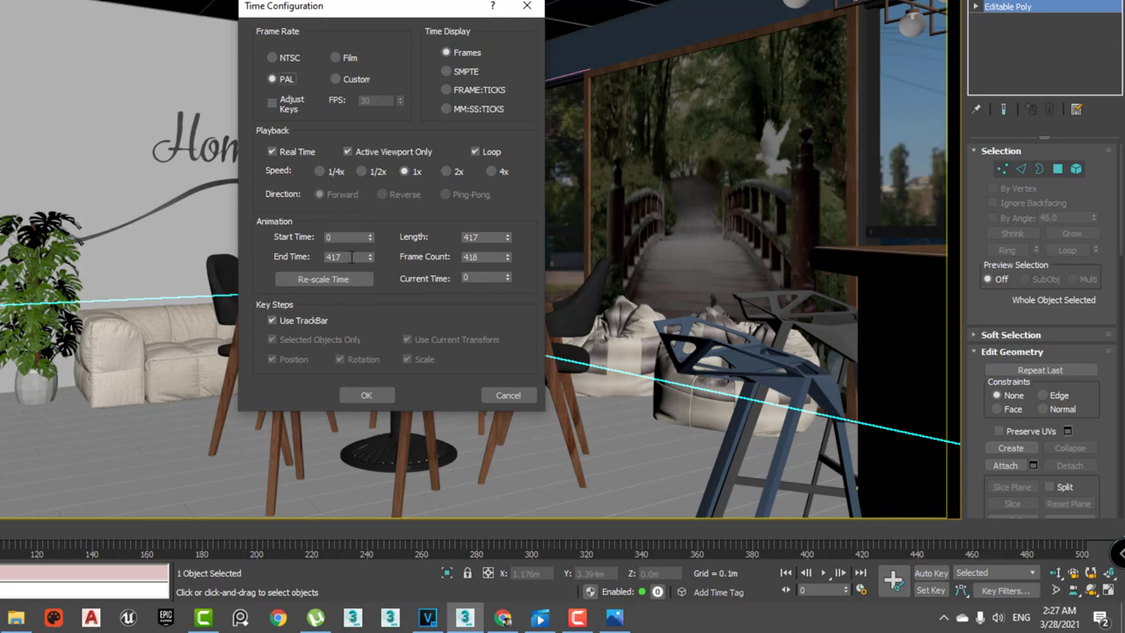
{"action": "left_click_drag", "start_coordinate": [352, 257], "coordinate": [297, 260]}
{"action": "left_click", "coordinate": [345, 393]}
{"action": "mouse_move", "coordinate": [325, 528]}
{"action": "left_mouse_down"}
{"action": "mouse_move", "coordinate": [860, 520]}
{"action": "mouse_move", "coordinate": [603, 530]}
{"action": "left_mouse_up"}
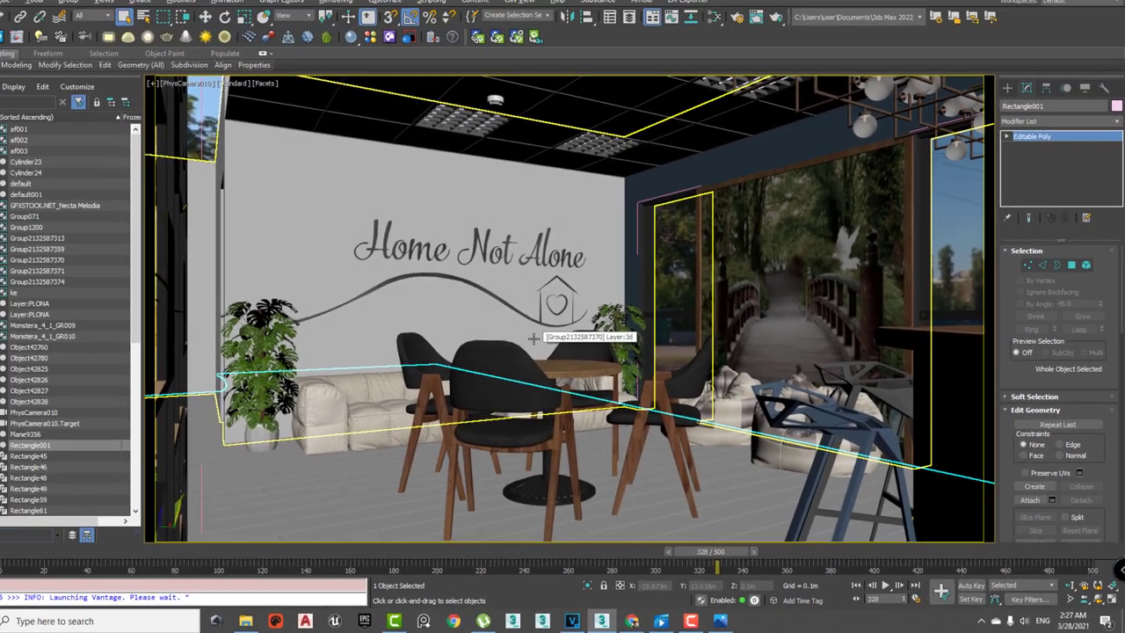
- In a wireframe Top view, select PhysCamera010 and activate the Move tool
{"action": "key", "text": "t"}
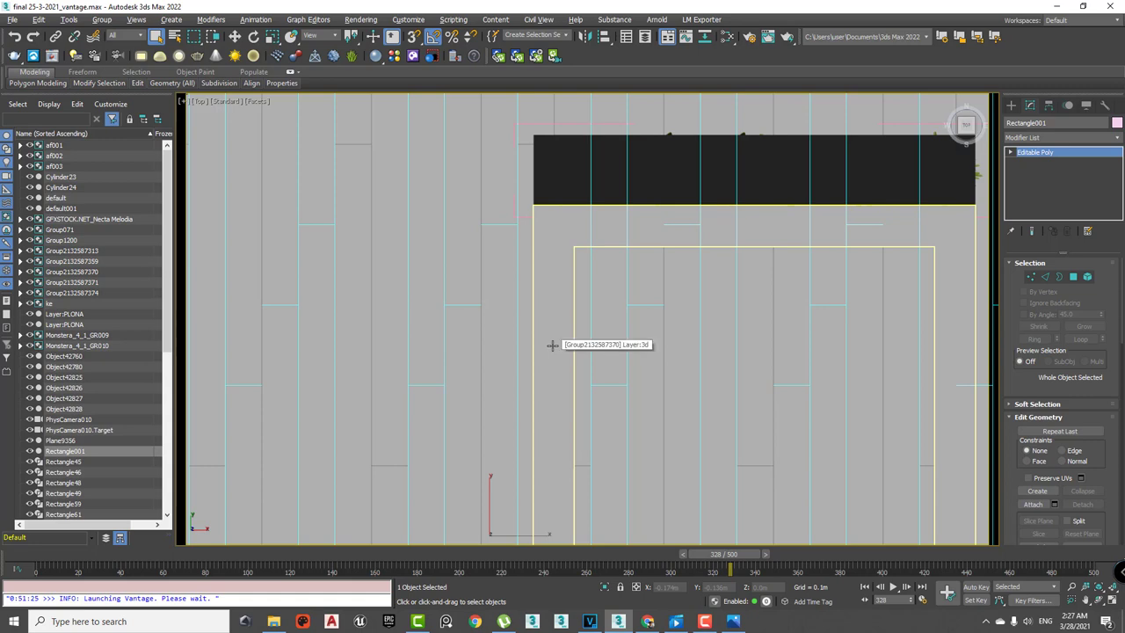
{"action": "key", "text": "F3"}
{"action": "scroll", "coordinate": [552, 345], "scroll_direction": "down", "scroll_amount": 5}
{"action": "scroll", "coordinate": [563, 343], "scroll_direction": "down", "scroll_amount": 2}
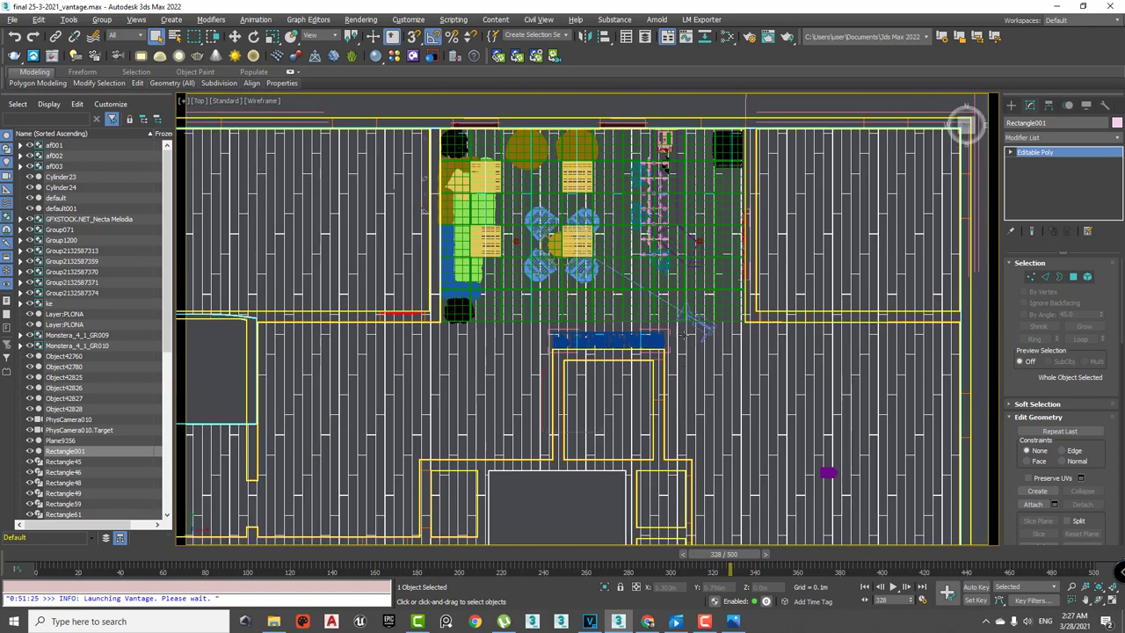
{"action": "scroll", "coordinate": [684, 332], "scroll_direction": "up", "scroll_amount": 2}
{"action": "left_click", "coordinate": [717, 319]}
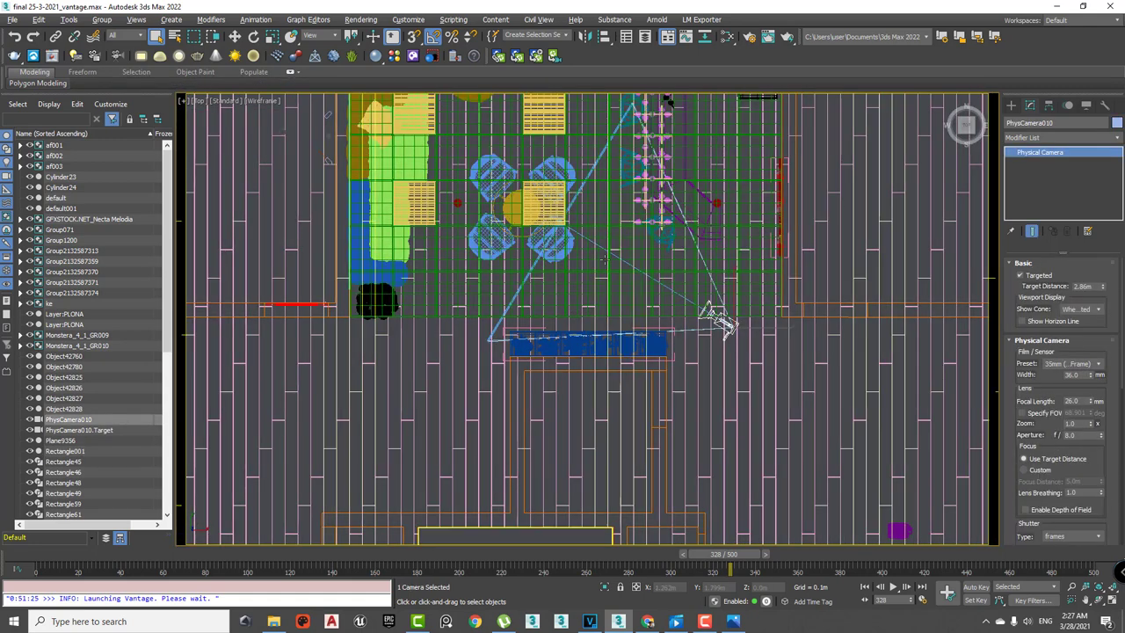
{"action": "right_click", "coordinate": [605, 258]}
{"action": "left_click", "coordinate": [619, 259]}
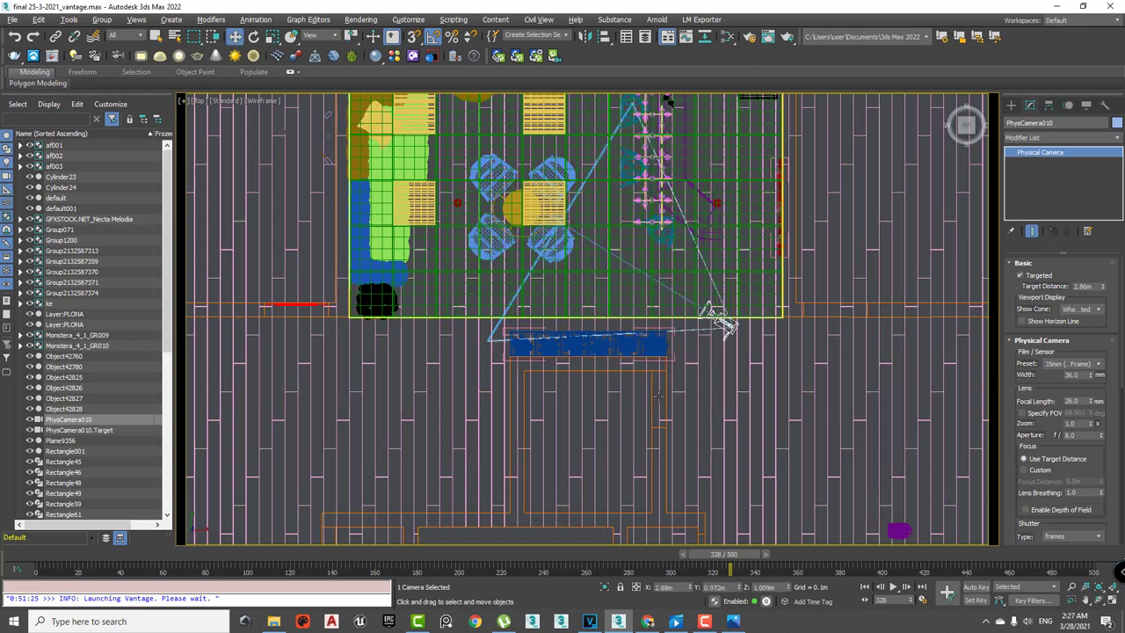
- With Auto Key on, move the camera left at frame 500 and nudge it up at frame 250
{"action": "left_click_drag", "start_coordinate": [723, 554], "coordinate": [1115, 560]}
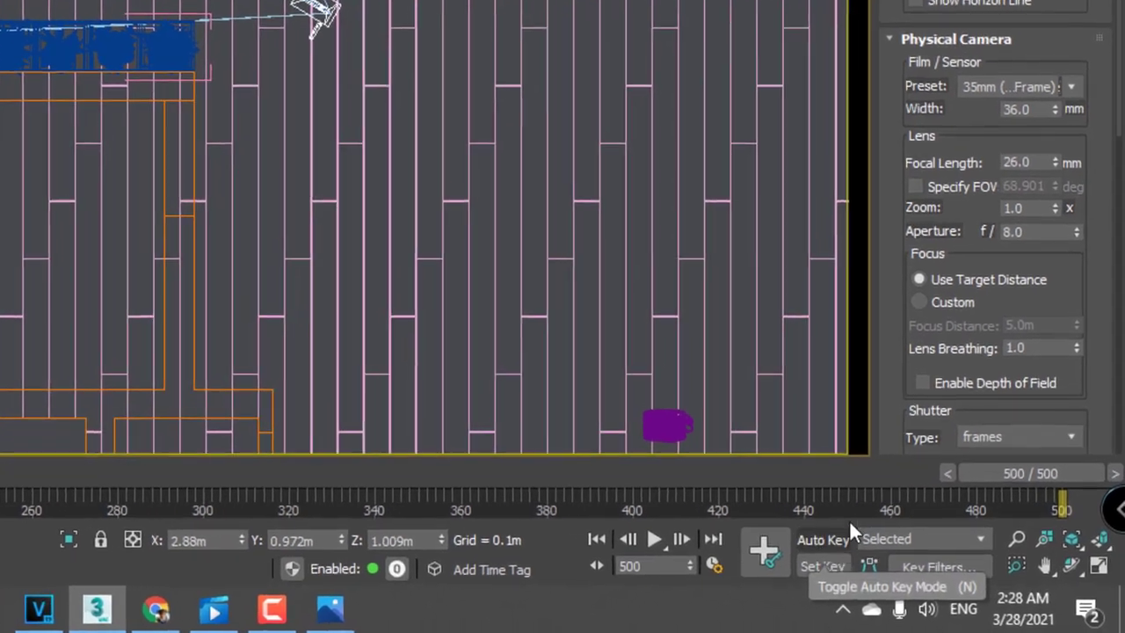
{"action": "left_click", "coordinate": [836, 539]}
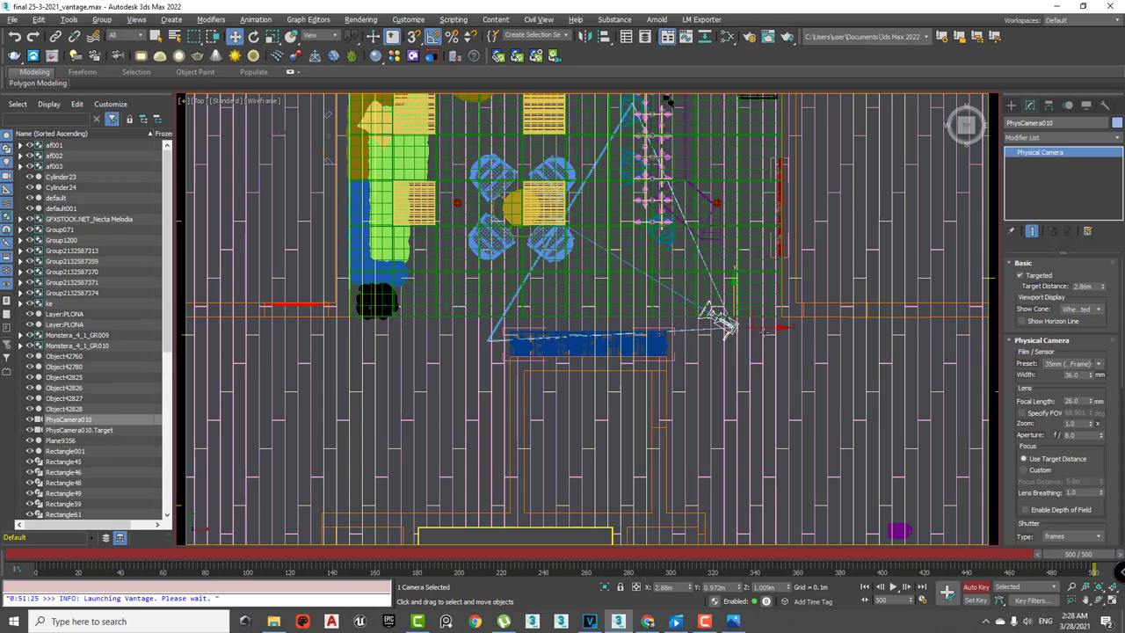
{"action": "left_click_drag", "start_coordinate": [763, 329], "coordinate": [475, 344]}
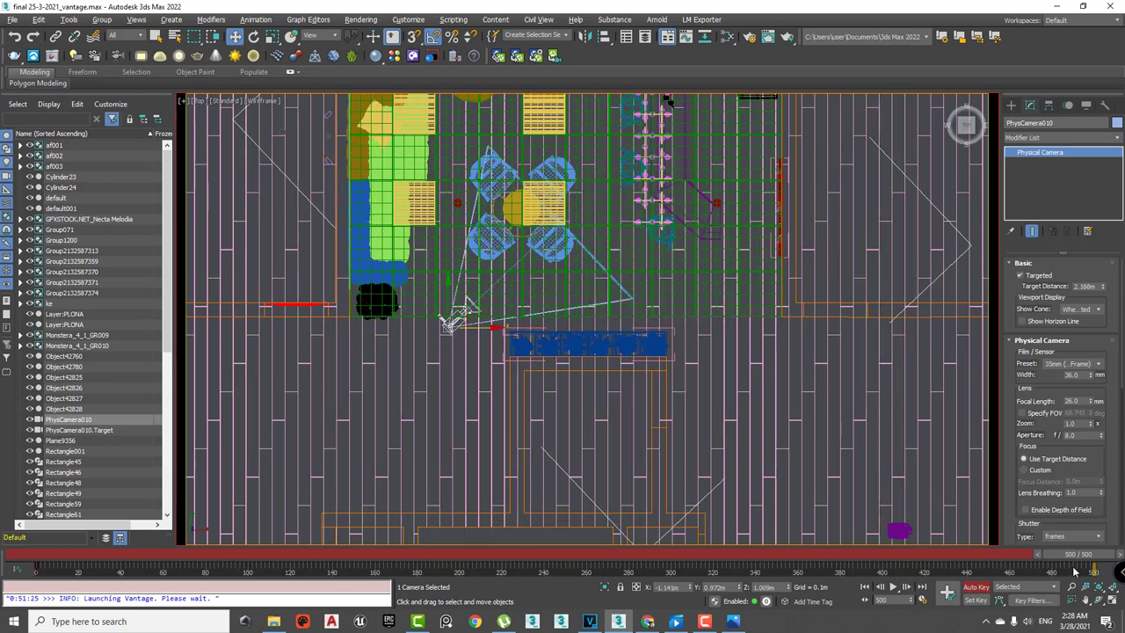
{"action": "mouse_move", "coordinate": [1078, 557]}
{"action": "left_mouse_down"}
{"action": "mouse_move", "coordinate": [66, 539]}
{"action": "mouse_move", "coordinate": [565, 538]}
{"action": "left_mouse_up"}
{"action": "key", "text": "w"}
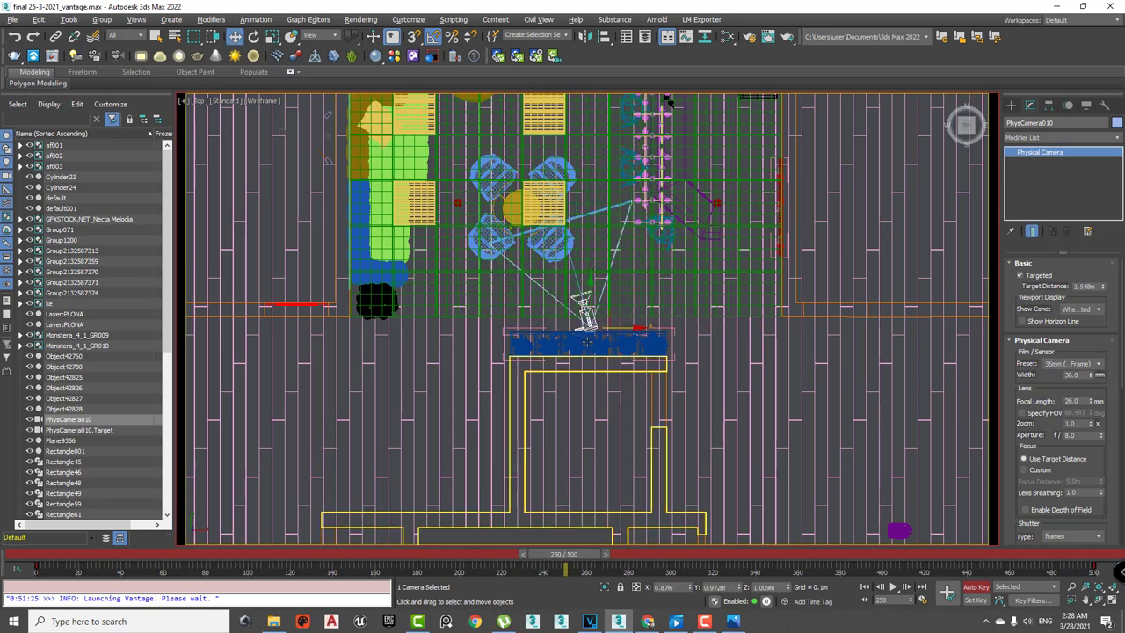
{"action": "left_click_drag", "start_coordinate": [589, 292], "coordinate": [585, 283]}
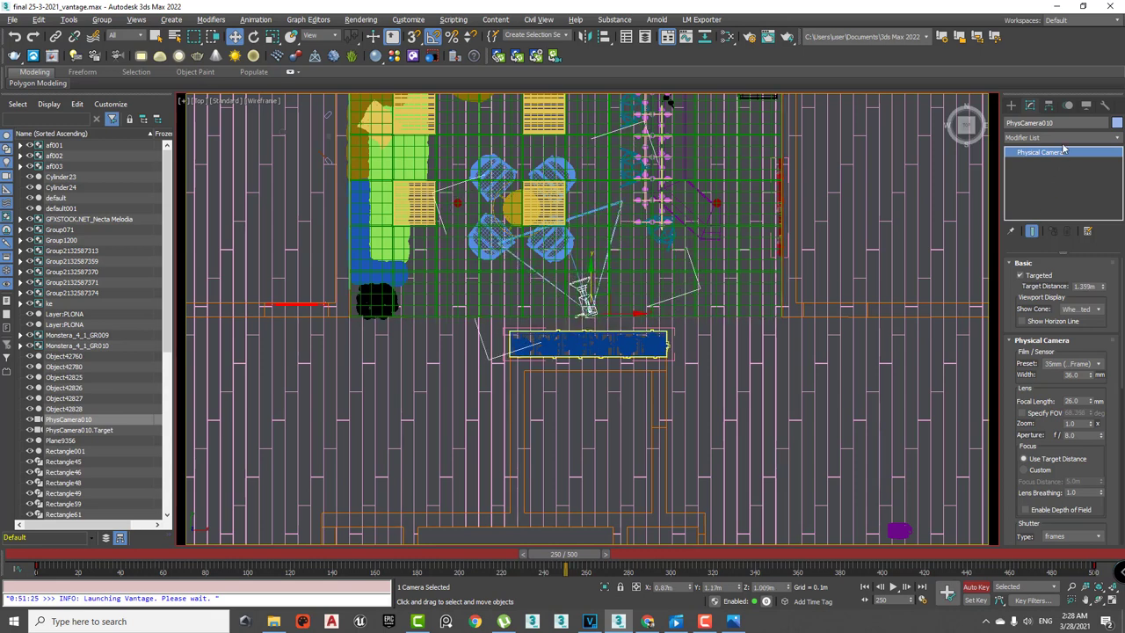
- Display PhysCamera010's motion path and scrub the timeline to check the trajectory
{"action": "left_click", "coordinate": [1070, 105]}
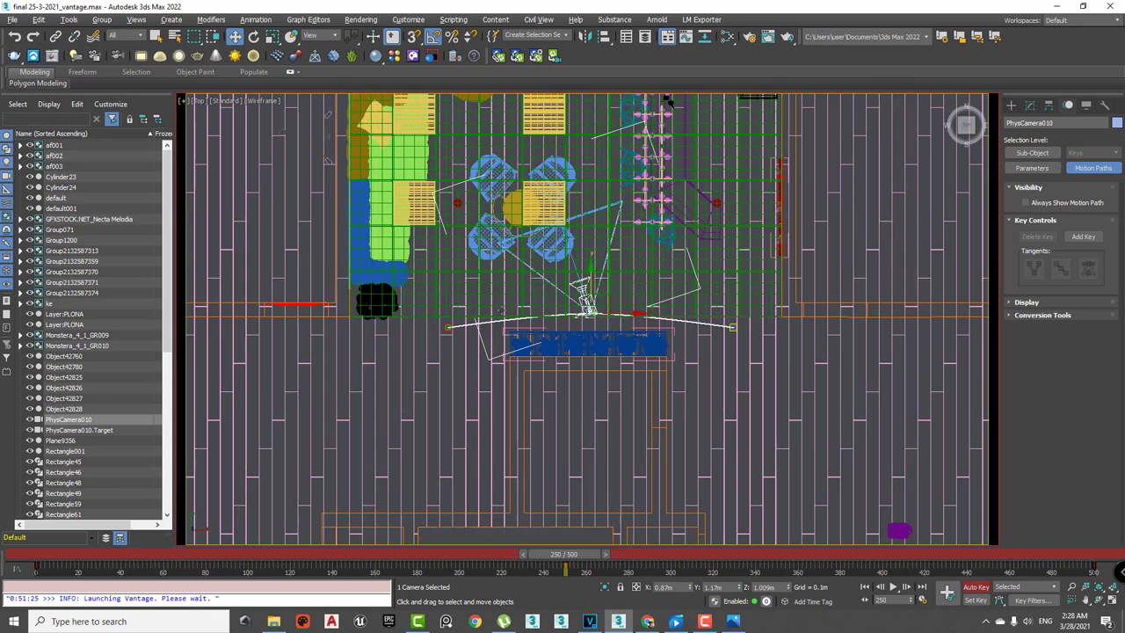
{"action": "mouse_move", "coordinate": [544, 554]}
{"action": "left_mouse_down"}
{"action": "mouse_move", "coordinate": [680, 550]}
{"action": "mouse_move", "coordinate": [552, 554]}
{"action": "left_mouse_up"}
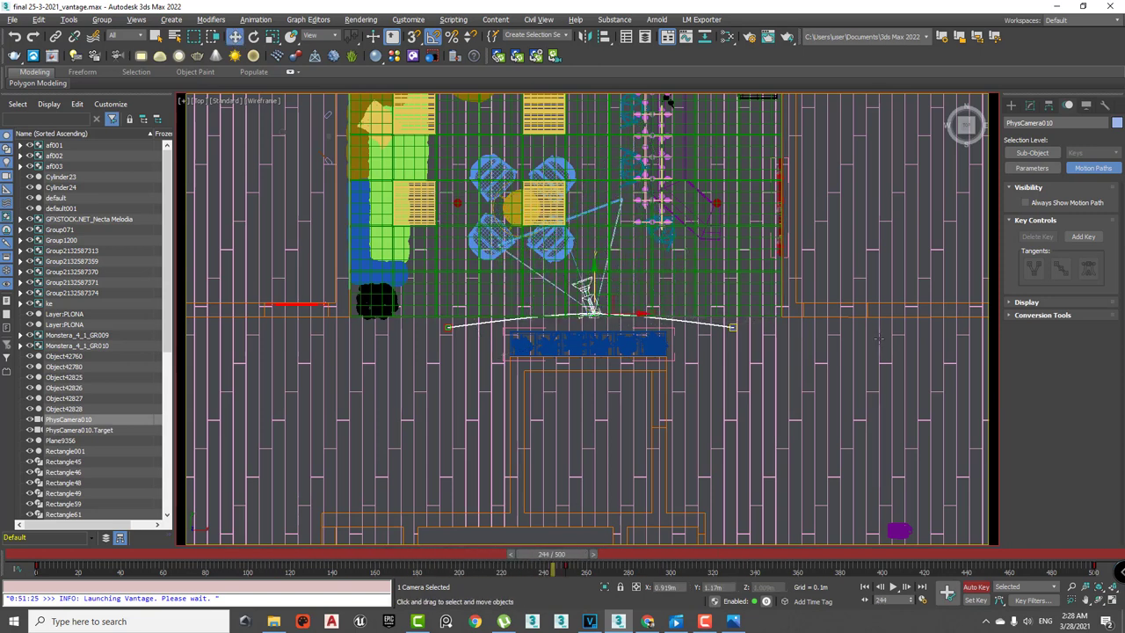
{"action": "key", "text": "w"}
{"action": "left_click", "coordinate": [1012, 106]}
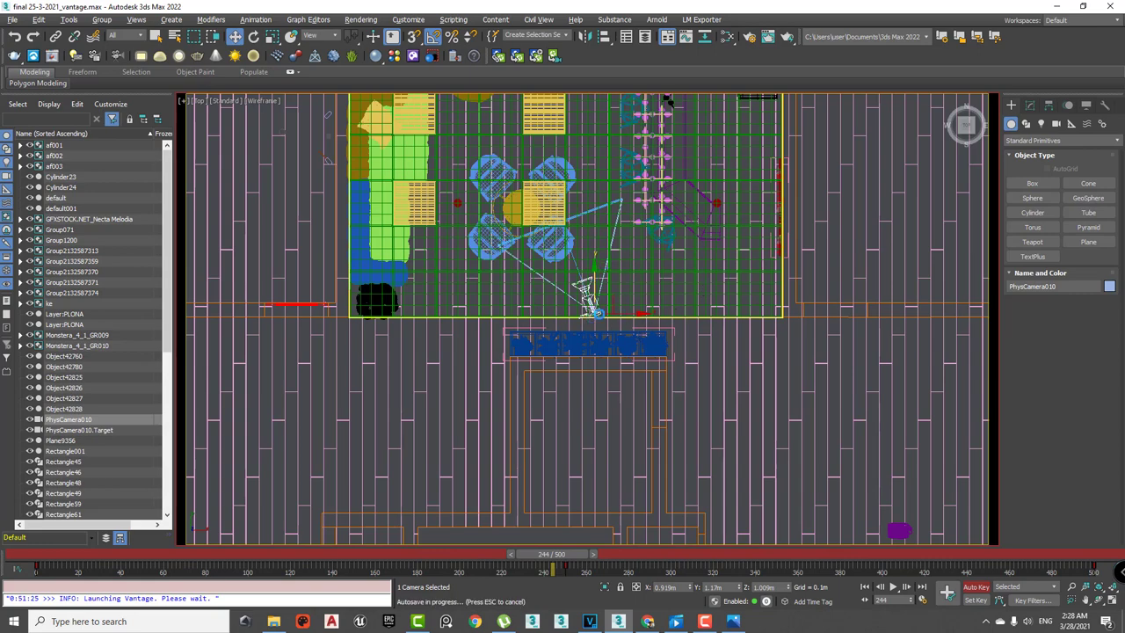
- Switch to the shaded PhysCamera010 view and scrub through the camera move
{"action": "key", "text": "Escape"}
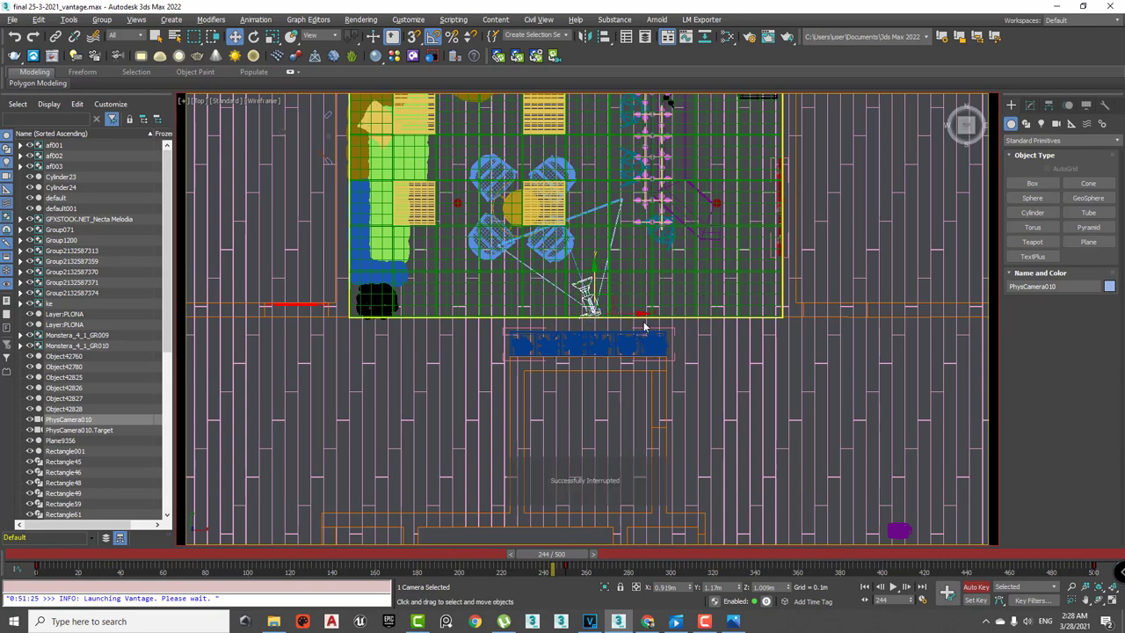
{"action": "key", "text": "c"}
{"action": "key", "text": "F3"}
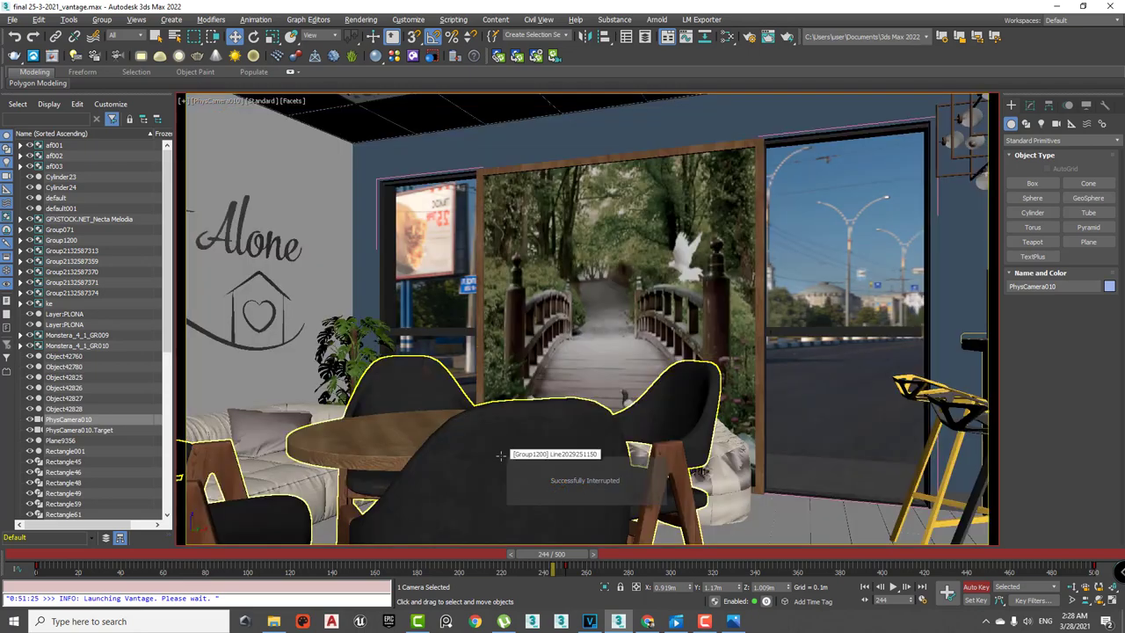
{"action": "mouse_move", "coordinate": [86, 560]}
{"action": "left_mouse_down"}
{"action": "mouse_move", "coordinate": [966, 518]}
{"action": "mouse_move", "coordinate": [35, 527]}
{"action": "left_mouse_up"}
- Open Create Preview Animation and edit the playback FPS and range end (250) values
{"action": "key", "text": "w"}
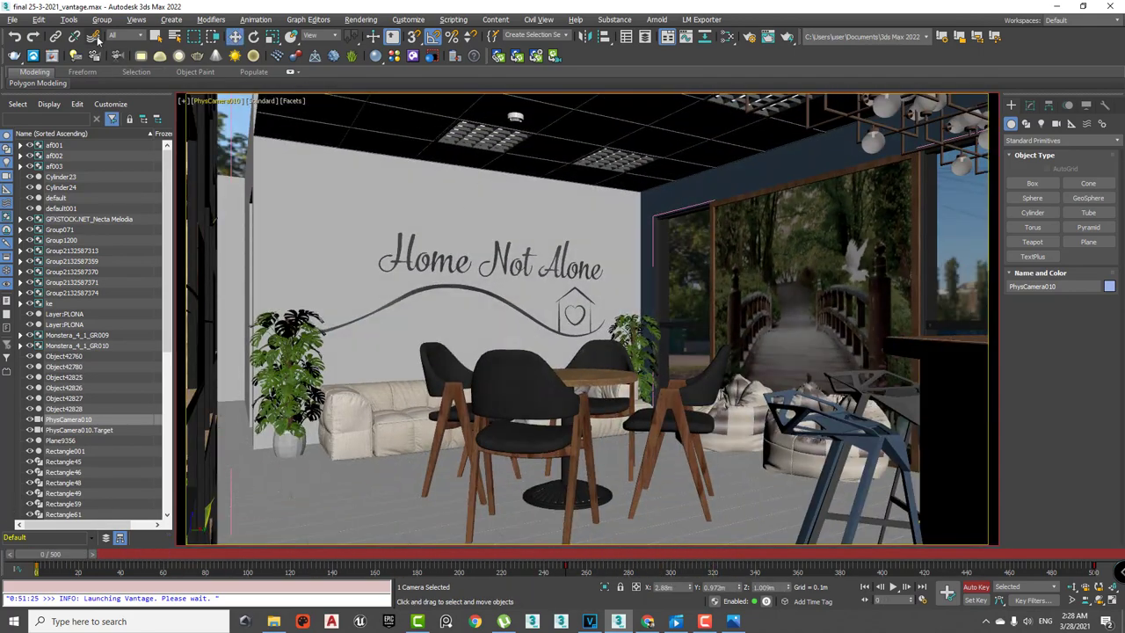
{"action": "left_click", "coordinate": [68, 19]}
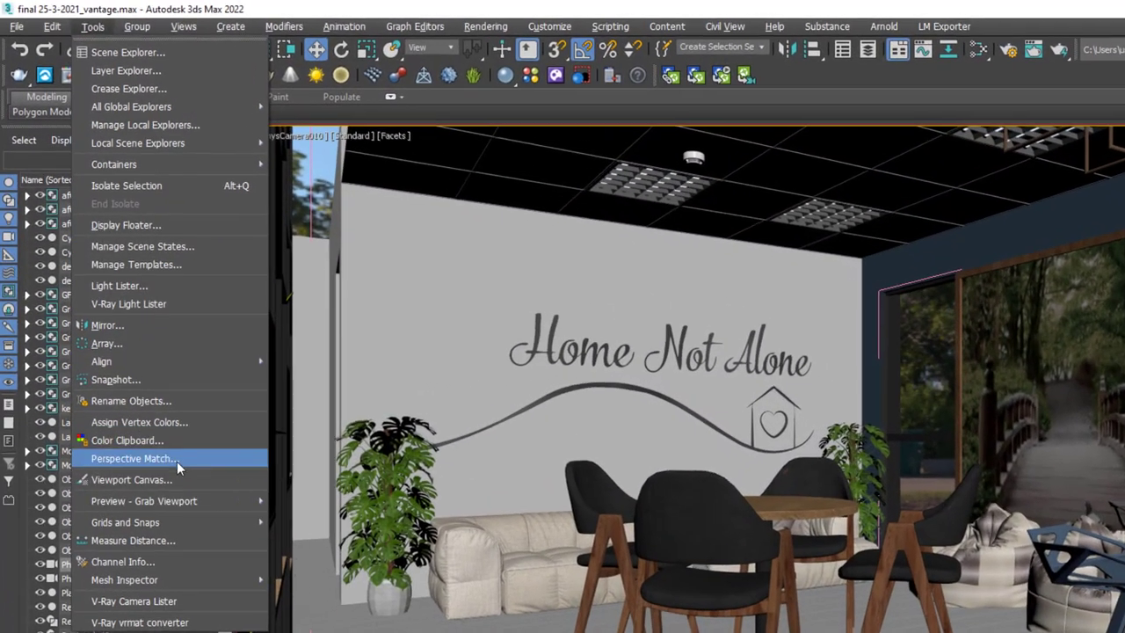
{"action": "mouse_move", "coordinate": [145, 504]}
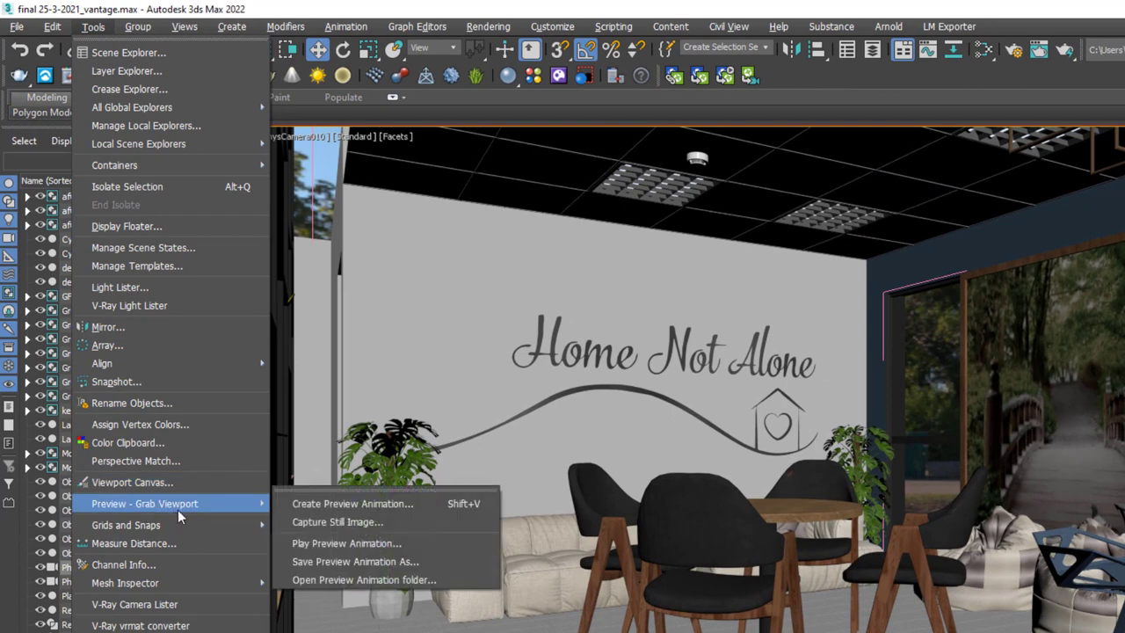
{"action": "left_click", "coordinate": [462, 508]}
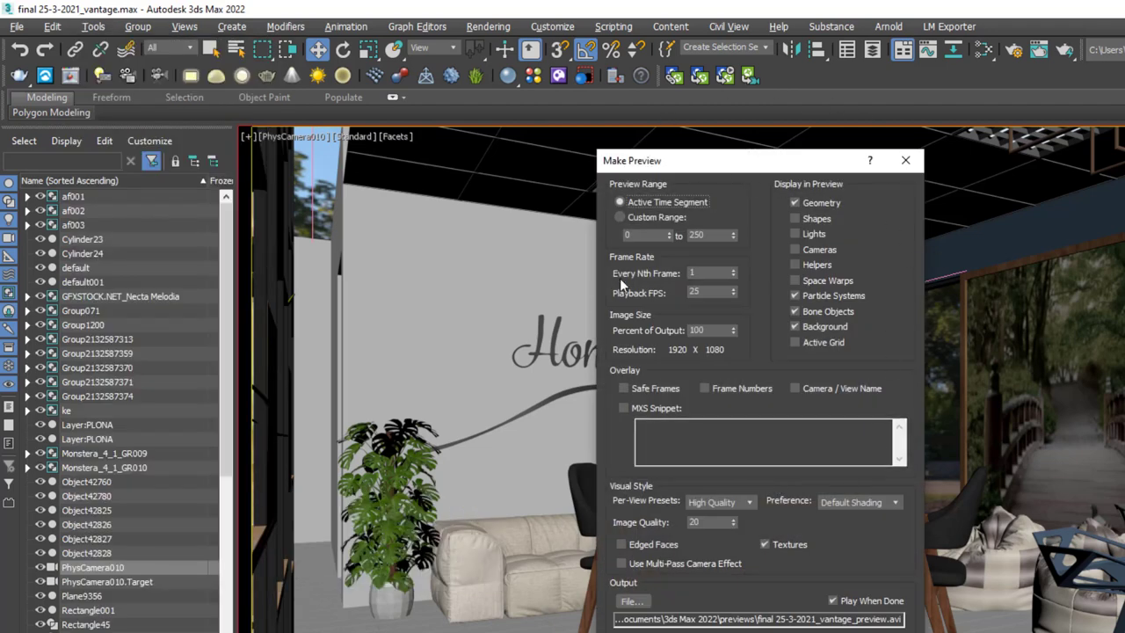
{"action": "double_click", "coordinate": [708, 291]}
{"action": "double_click", "coordinate": [701, 236]}
{"action": "left_click_drag", "start_coordinate": [756, 160], "coordinate": [627, 112]}
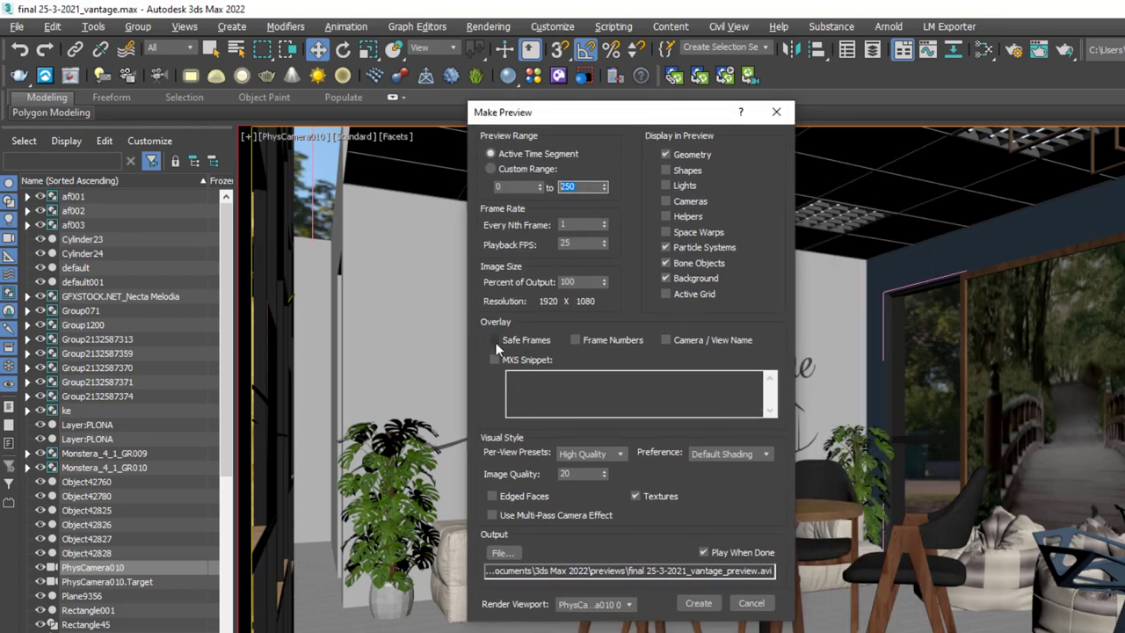
{"action": "left_click", "coordinate": [520, 379]}
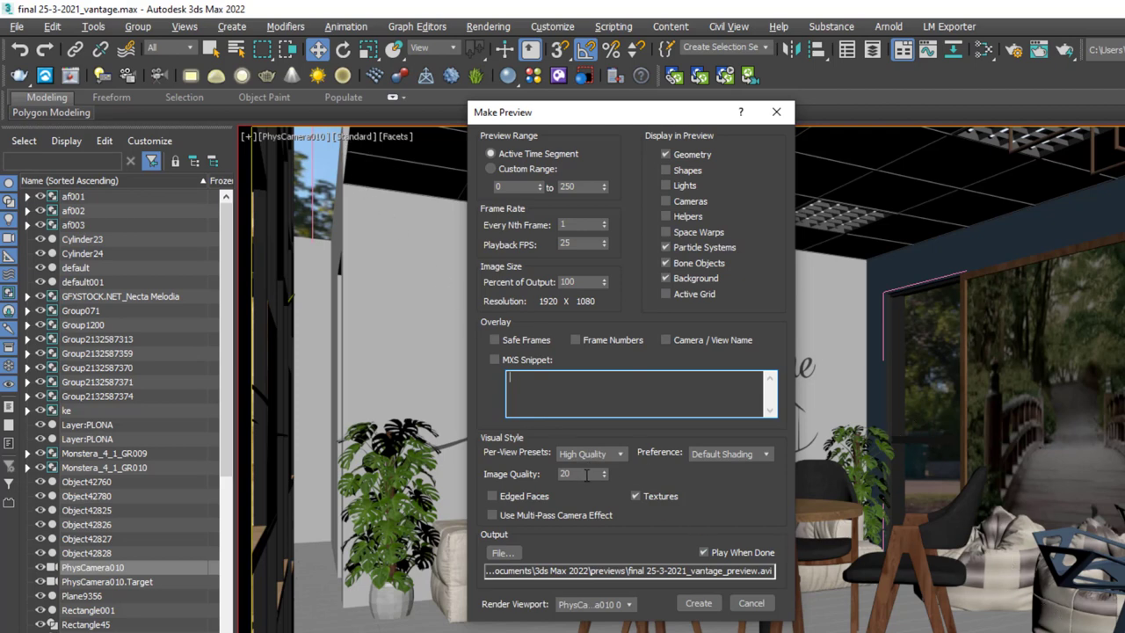
- Choose the Standard visual preset and adjust the preview's image quality value
{"action": "left_click", "coordinate": [616, 455]}
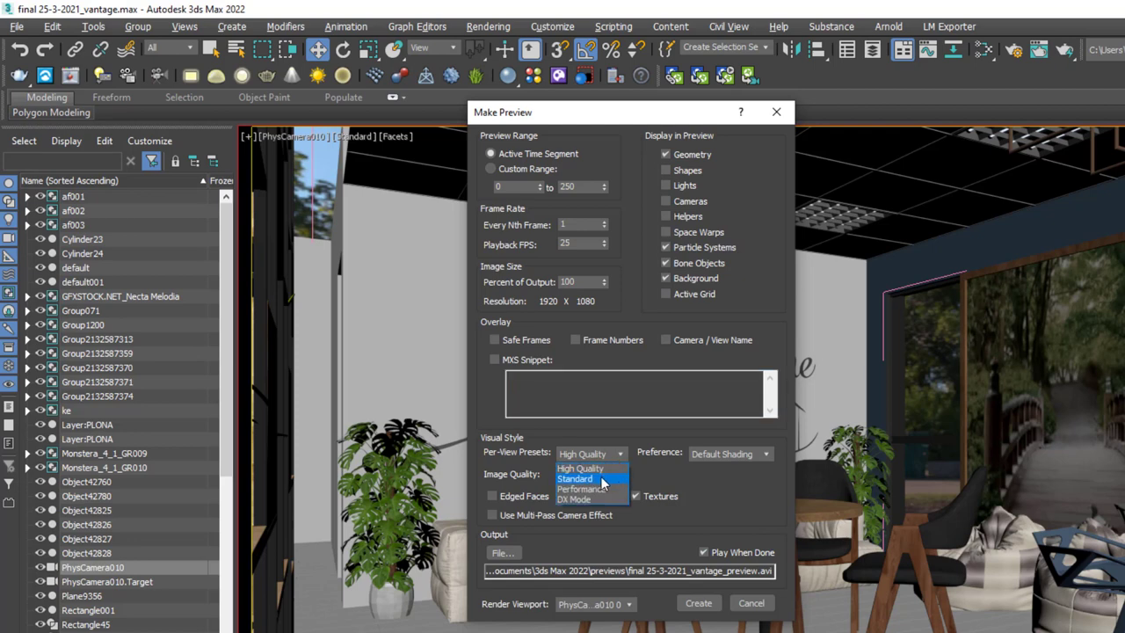
{"action": "left_click", "coordinate": [597, 473]}
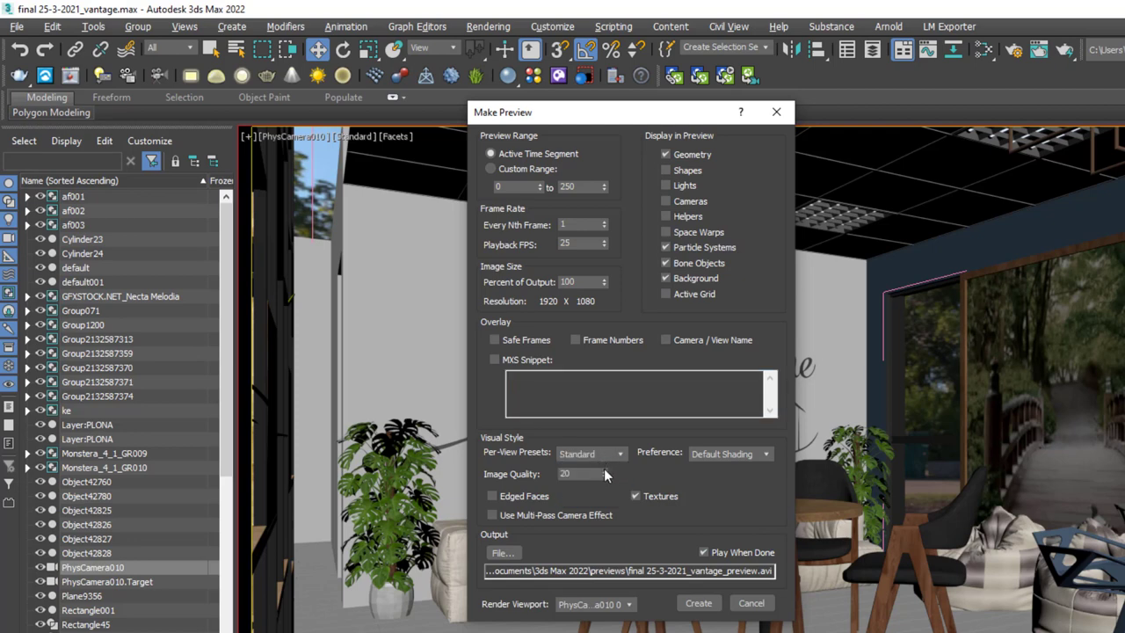
{"action": "left_click_drag", "start_coordinate": [604, 473], "coordinate": [605, 373]}
{"action": "left_click_drag", "start_coordinate": [604, 473], "coordinate": [604, 396]}
{"action": "left_click_drag", "start_coordinate": [581, 476], "coordinate": [553, 480]}
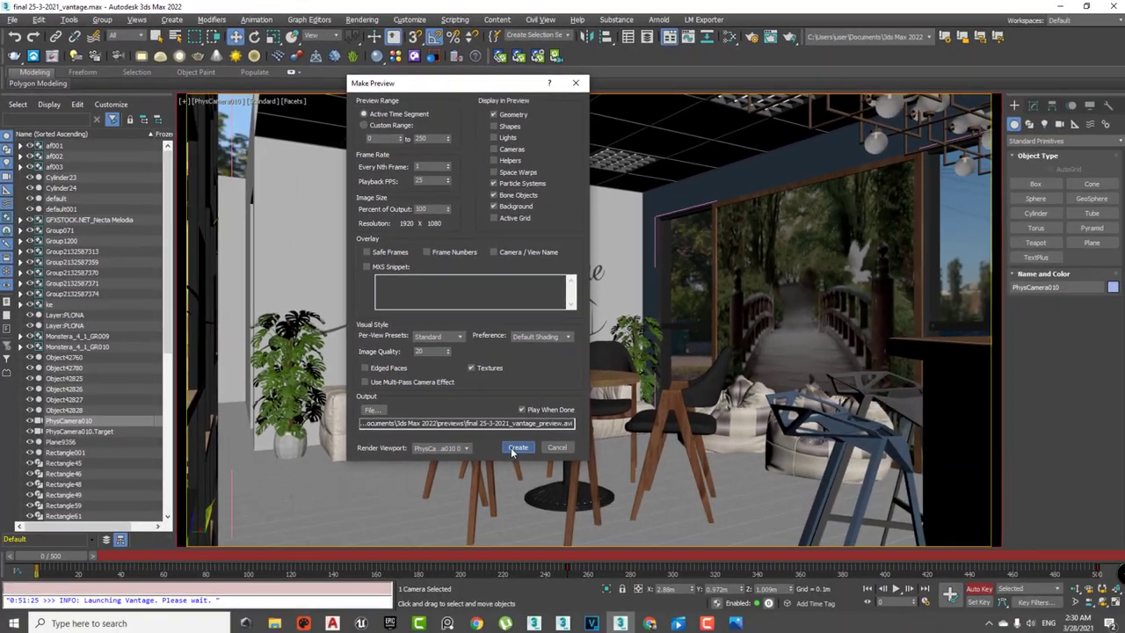
- Create the preview AVI, watch it in Windows Media Player, then close the player
{"action": "left_click", "coordinate": [626, 545]}
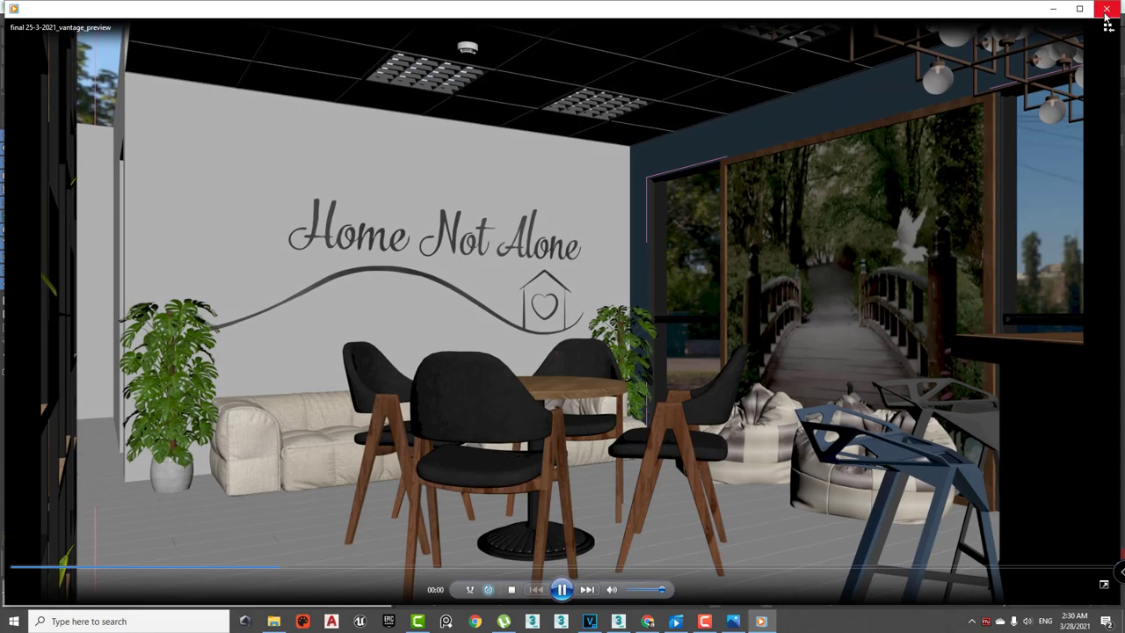
{"action": "key", "text": "alt+F4"}
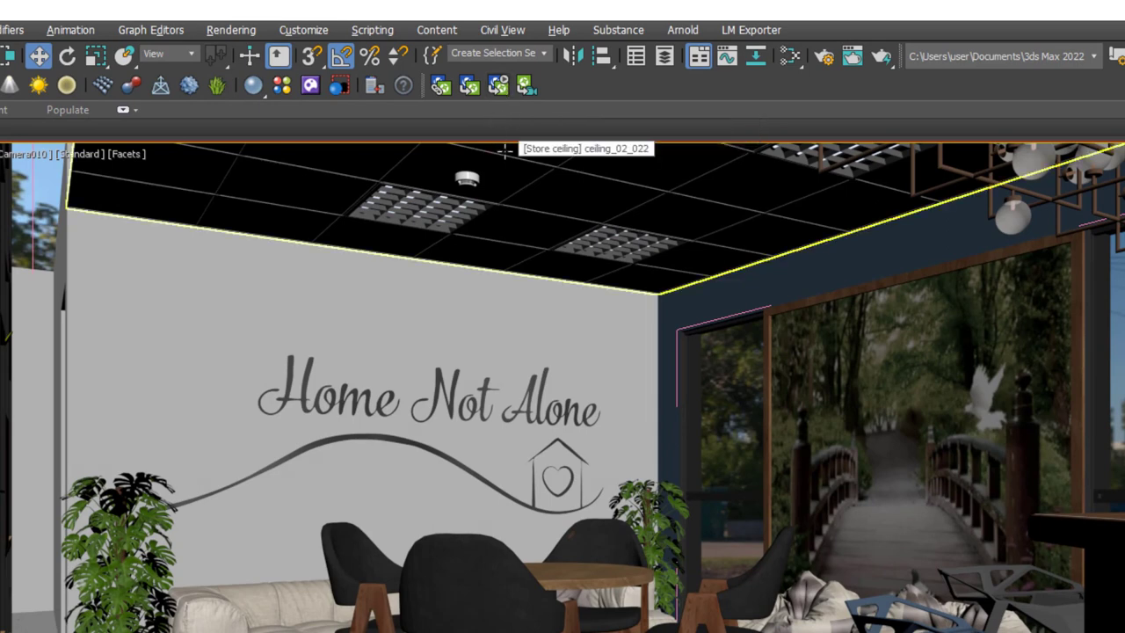
{"action": "left_click", "coordinate": [497, 85]}
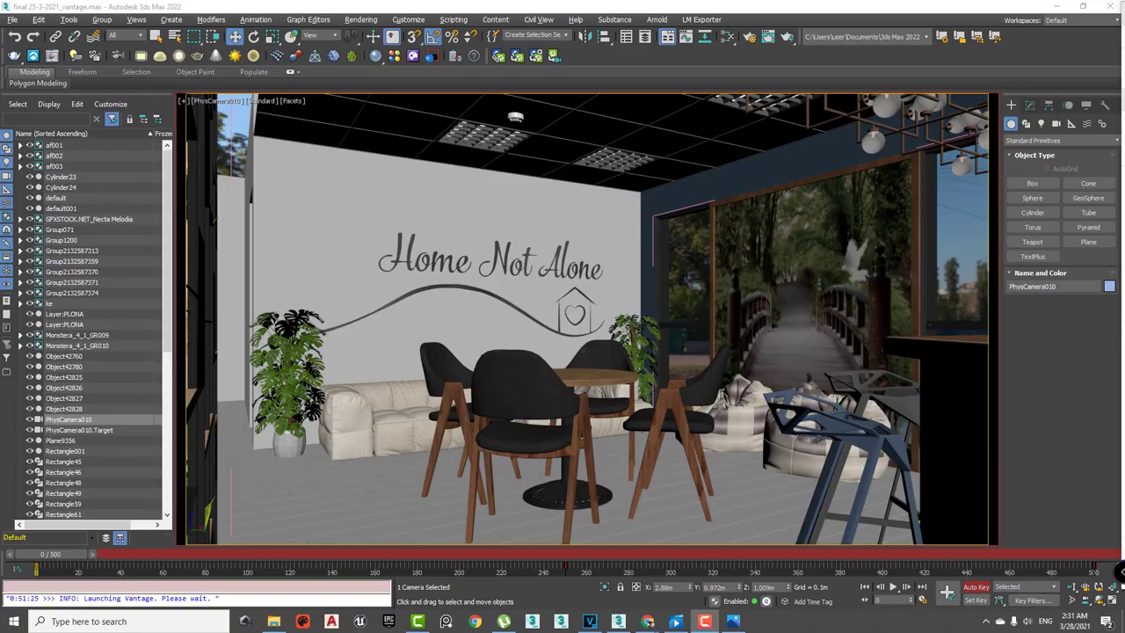
- Maximize Google Drive showing the zip preview and place the extracted folder window over it
{"action": "left_click", "coordinate": [648, 622]}
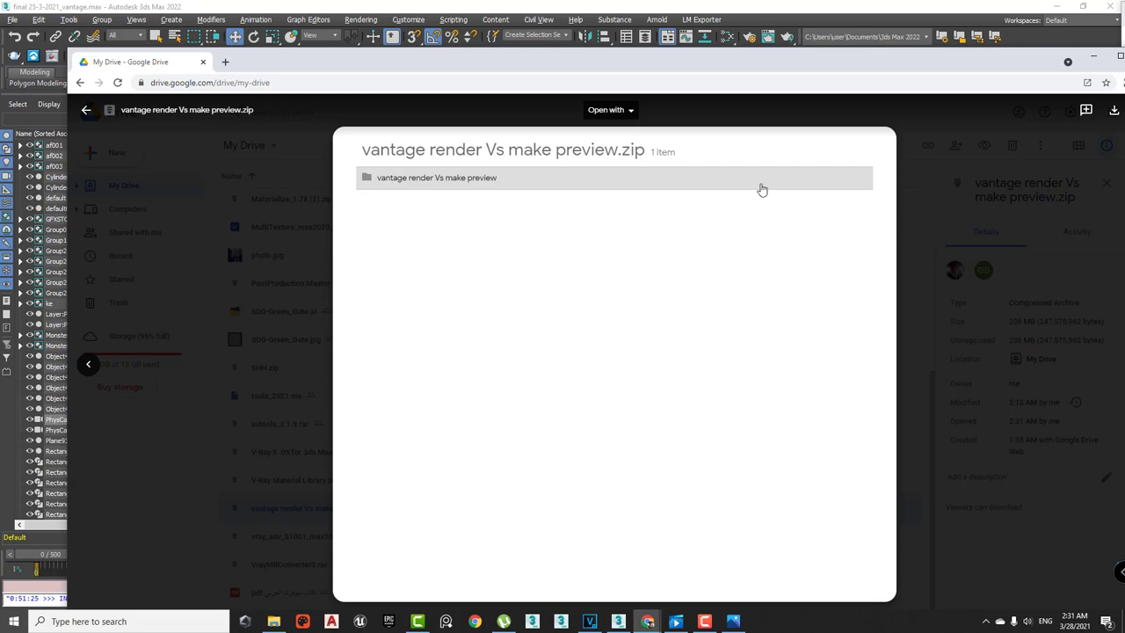
{"action": "double_click", "coordinate": [999, 64]}
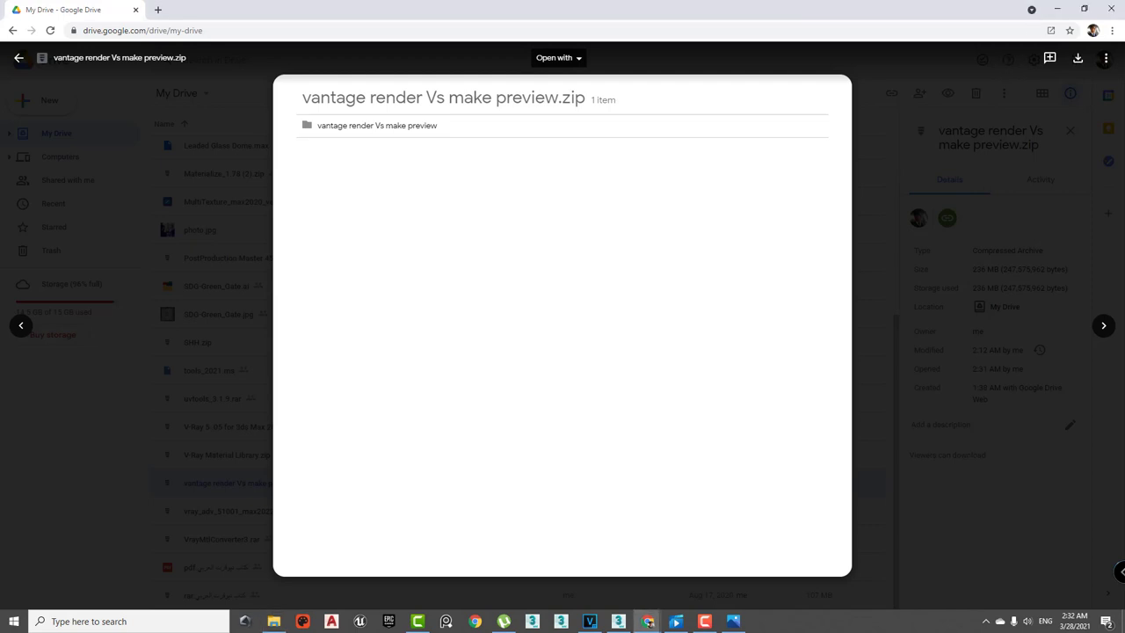
{"action": "left_click_drag", "start_coordinate": [1011, 175], "coordinate": [501, 157]}
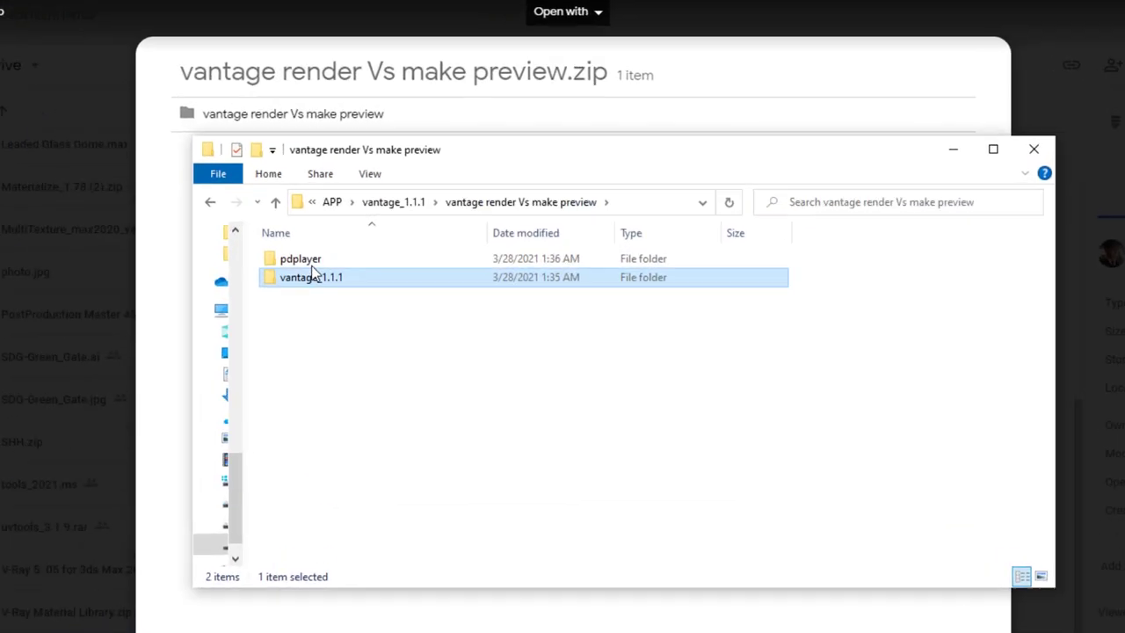
- Open vantage_1.1.1 > Crack > !ReadMe, highlight the Vantage install path, then minimise Explorer
{"action": "left_click", "coordinate": [384, 223]}
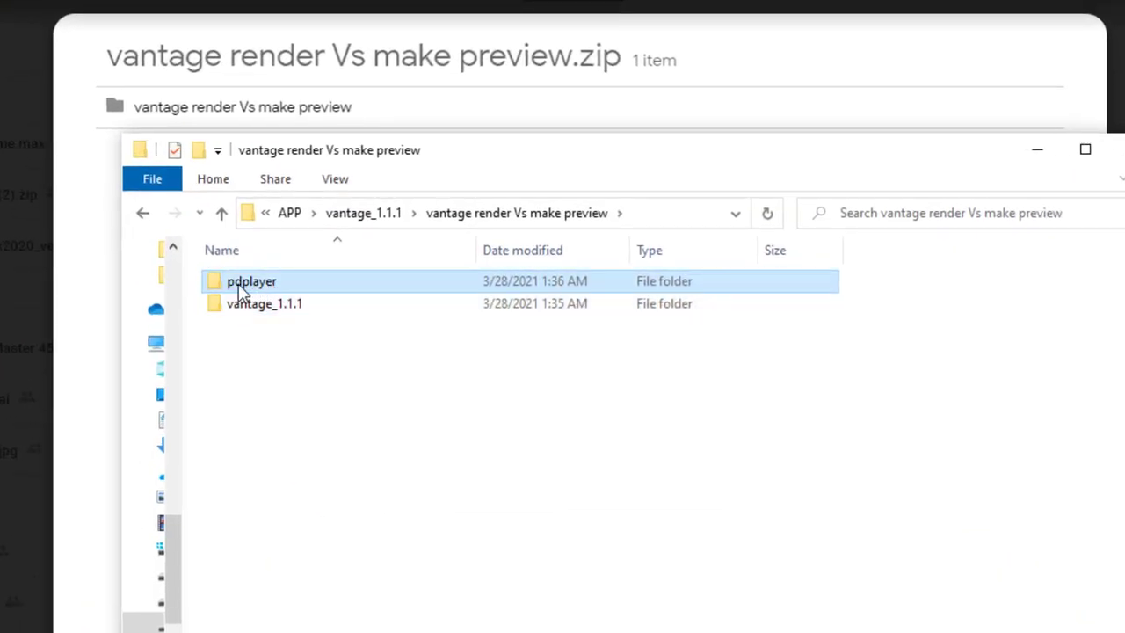
{"action": "mouse_move", "coordinate": [389, 234]}
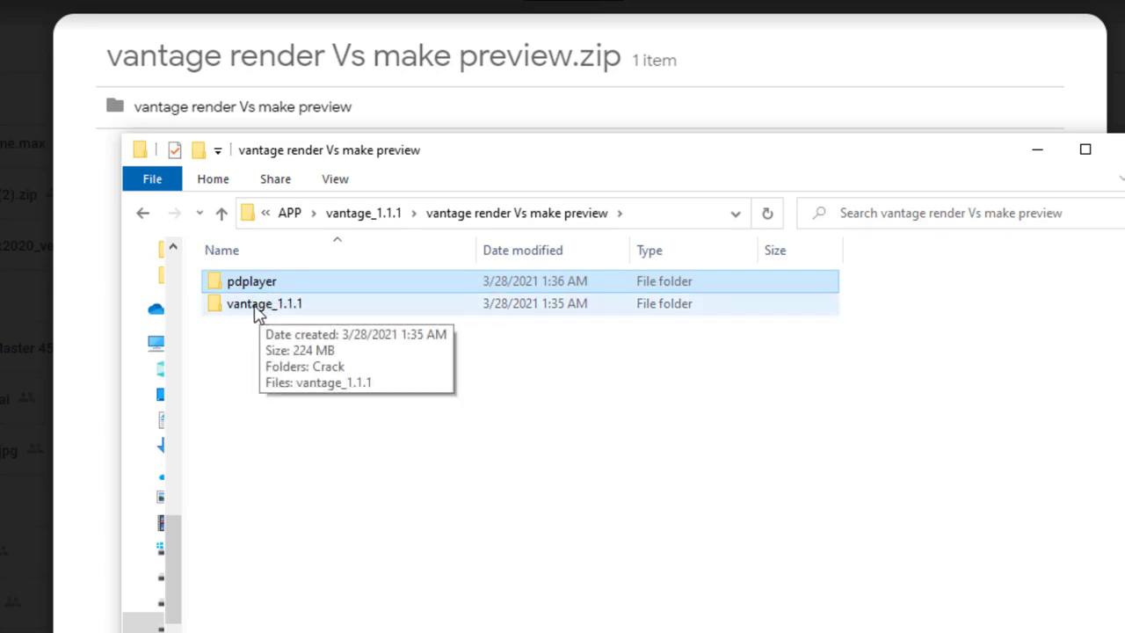
{"action": "double_click", "coordinate": [256, 306]}
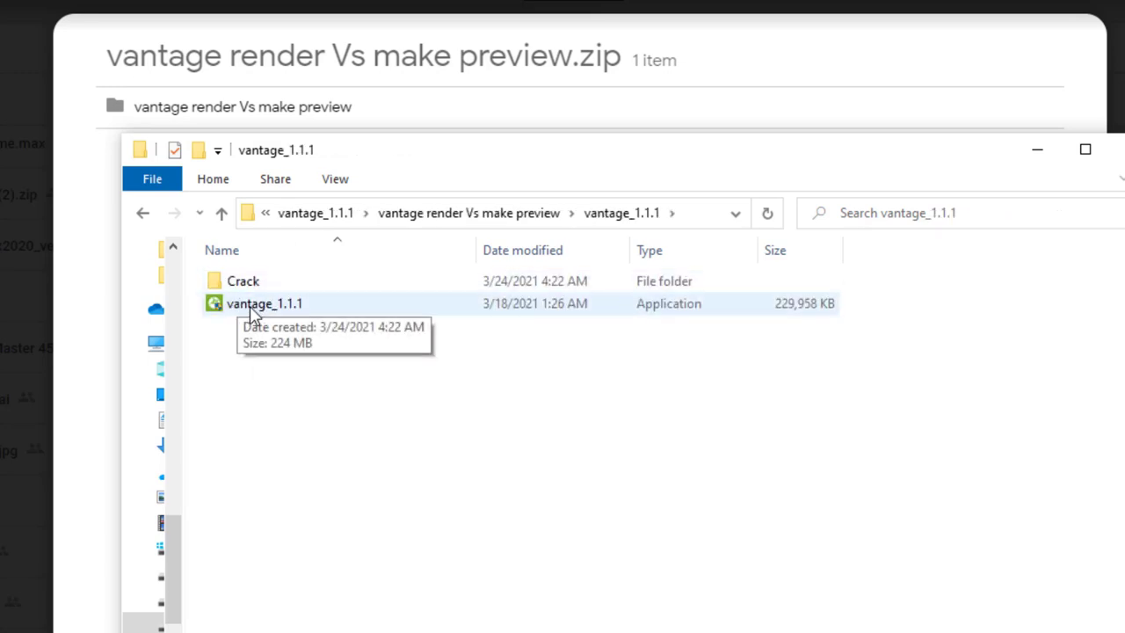
{"action": "double_click", "coordinate": [252, 283]}
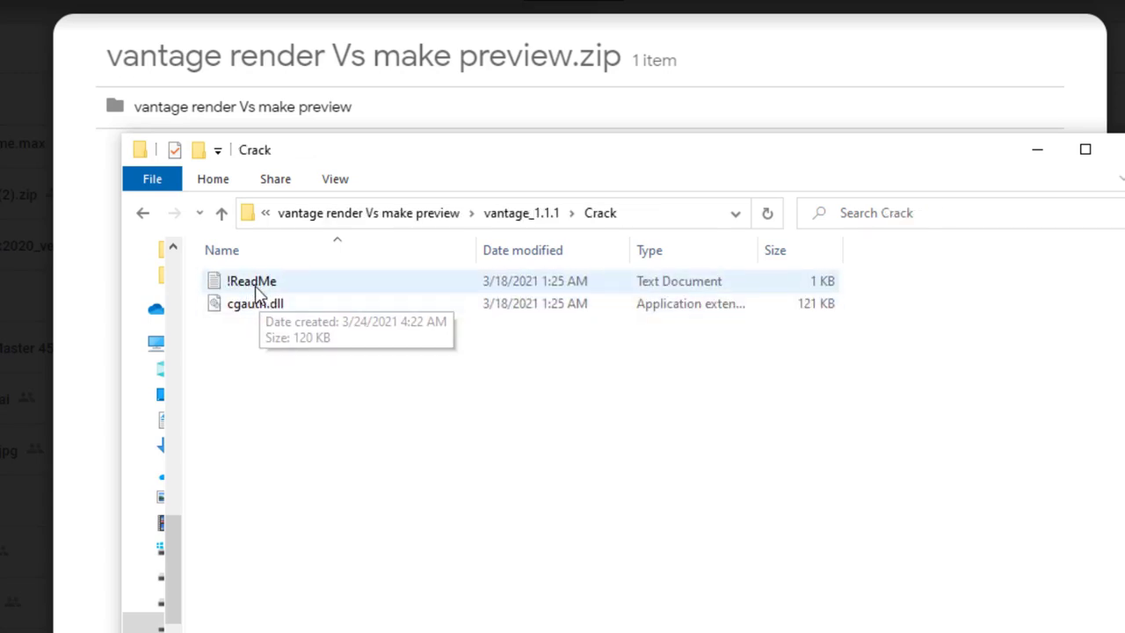
{"action": "double_click", "coordinate": [255, 283]}
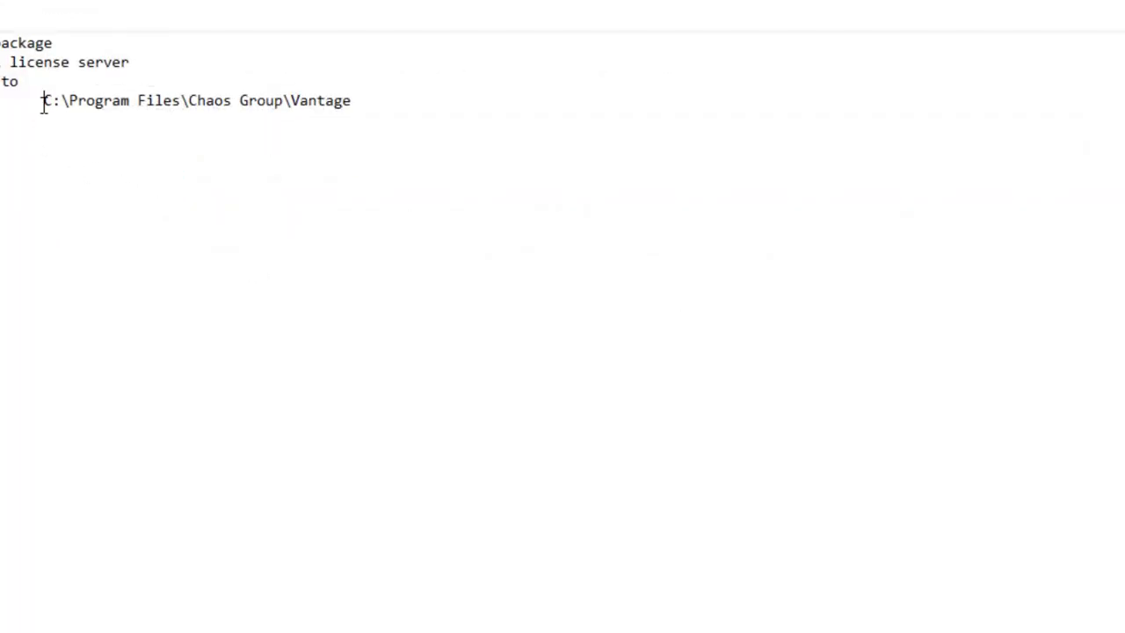
{"action": "left_click_drag", "start_coordinate": [42, 104], "coordinate": [360, 103]}
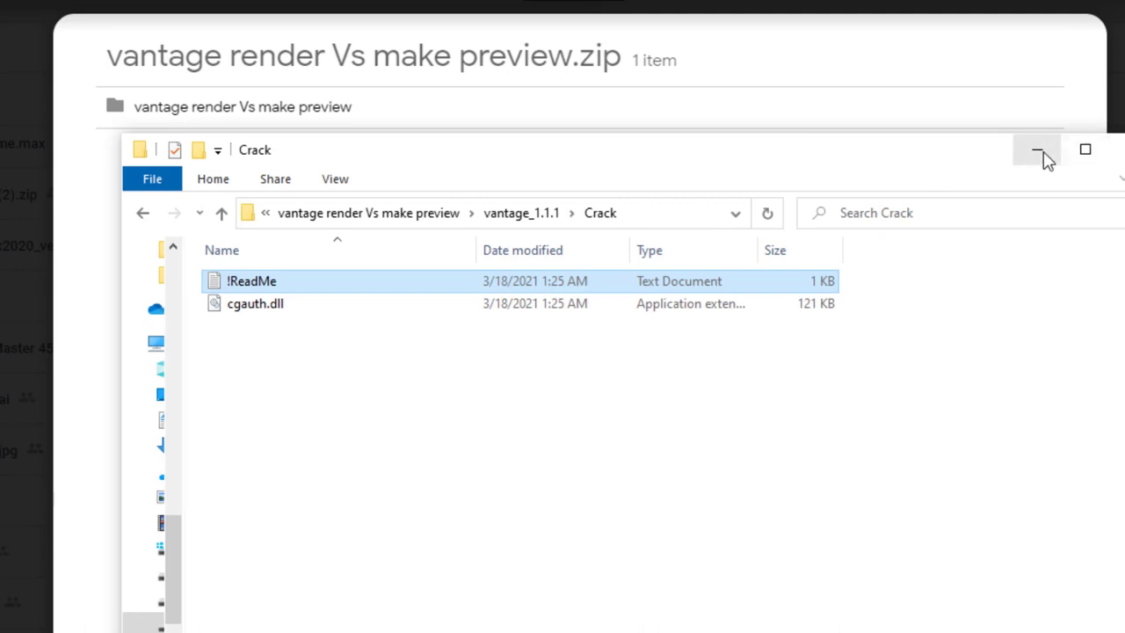
{"action": "left_click", "coordinate": [1039, 151]}
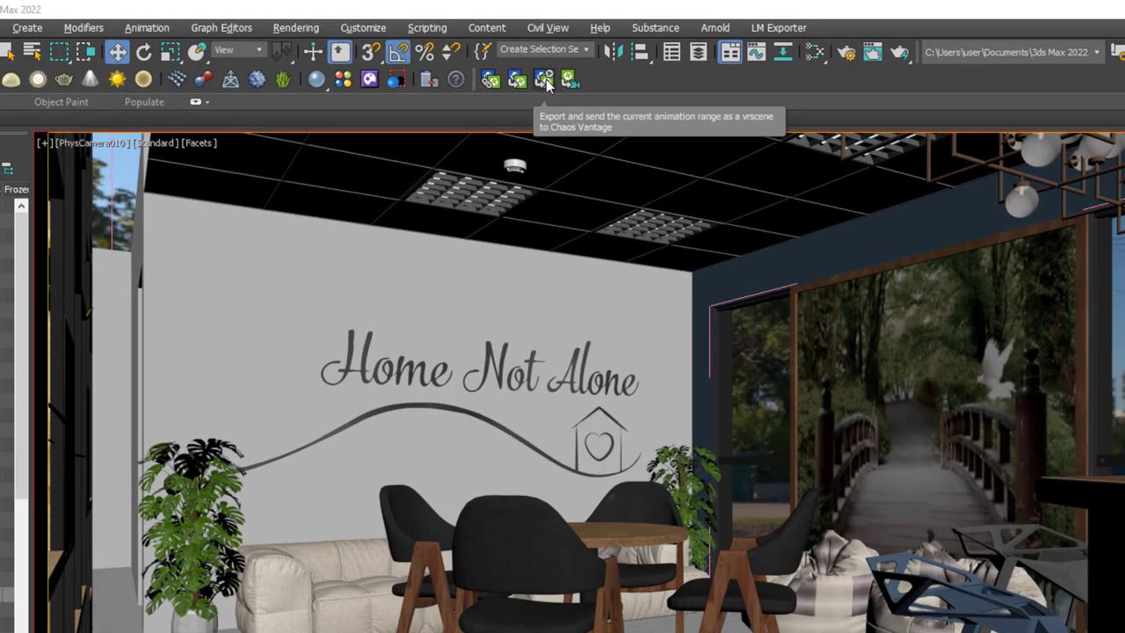
- Export the animation range to Chaos Vantage, accepting V-Ray GPU 5 as the renderer
{"action": "left_click", "coordinate": [546, 79]}
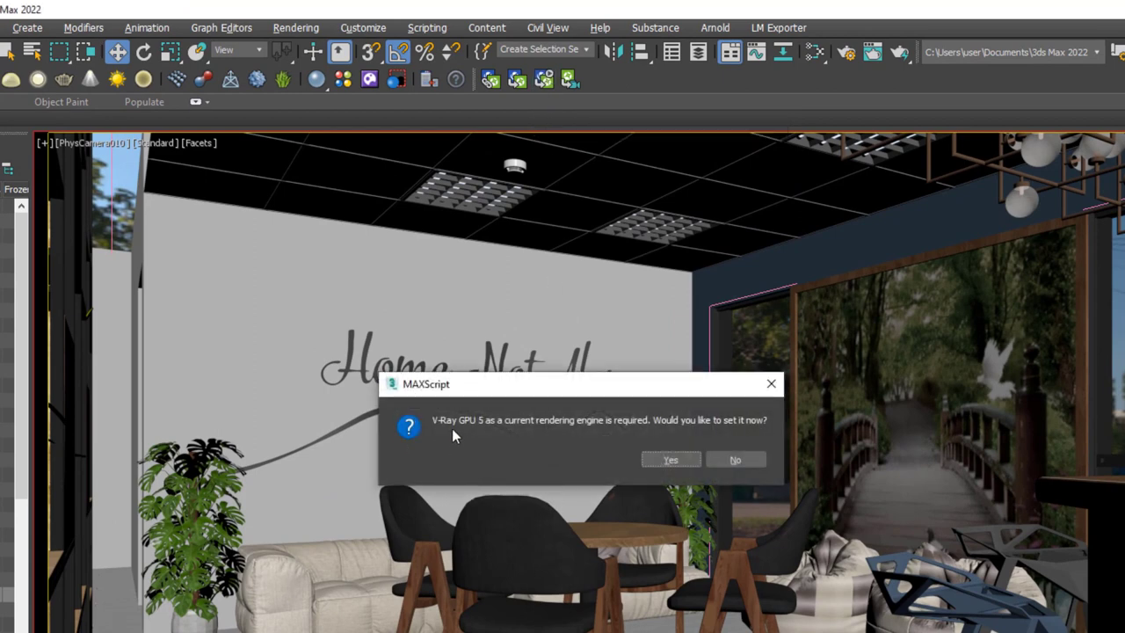
{"action": "left_click", "coordinate": [655, 461]}
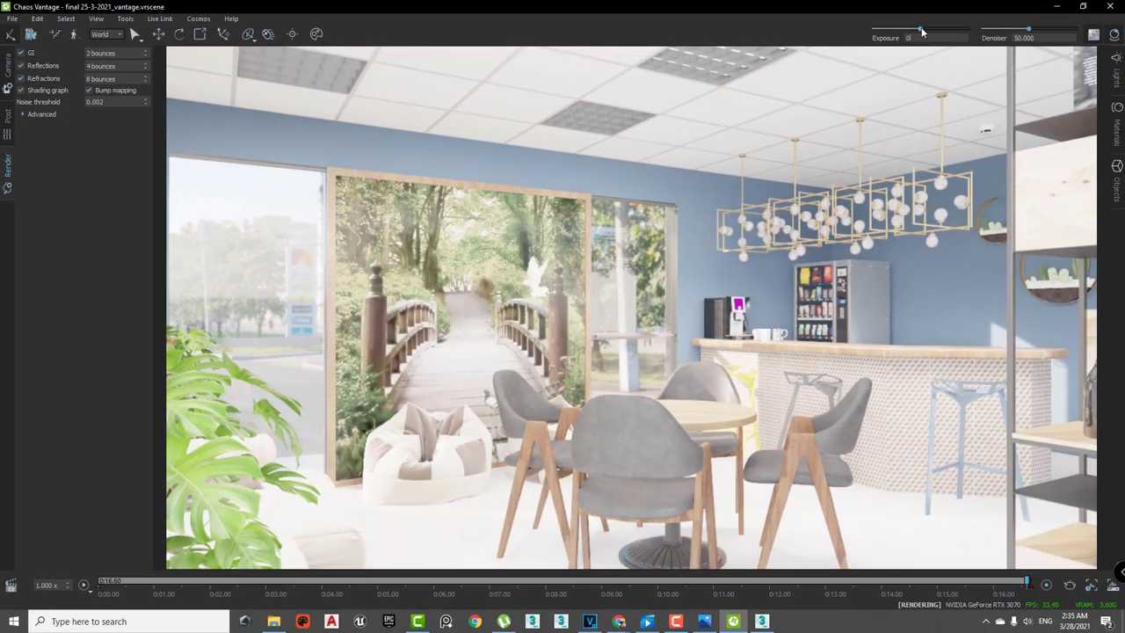
- Drag exposure to -2.647 and denoiser to 55.090, and choose the 1080p camera resolution preset
{"action": "left_click_drag", "start_coordinate": [922, 31], "coordinate": [899, 33]}
{"action": "left_click_drag", "start_coordinate": [1012, 34], "coordinate": [1034, 37]}
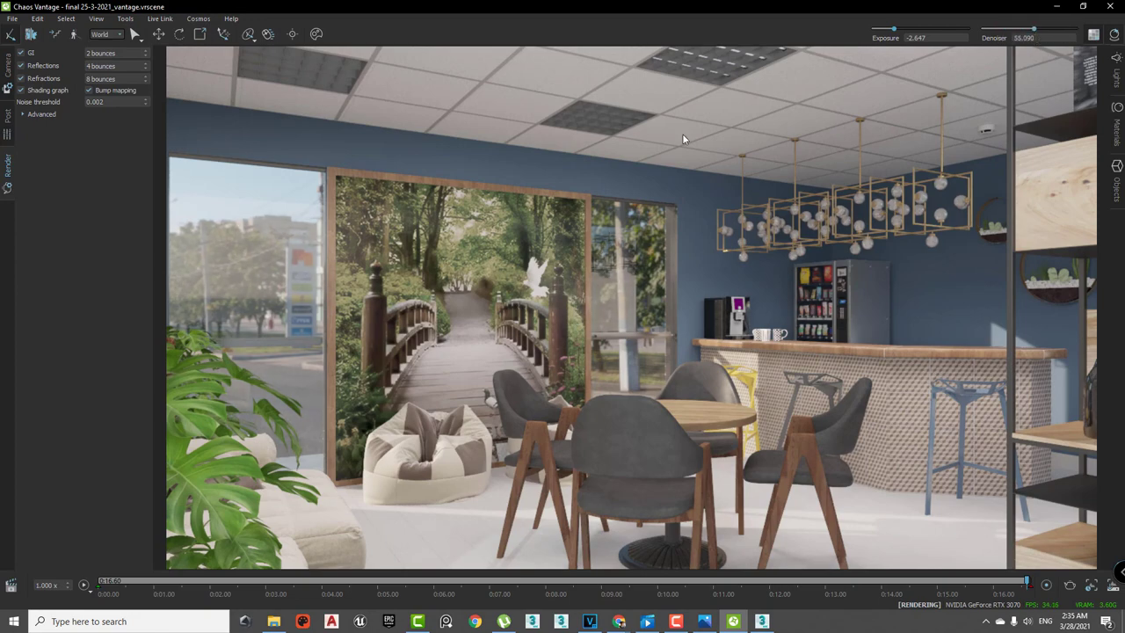
{"action": "left_click", "coordinate": [8, 71]}
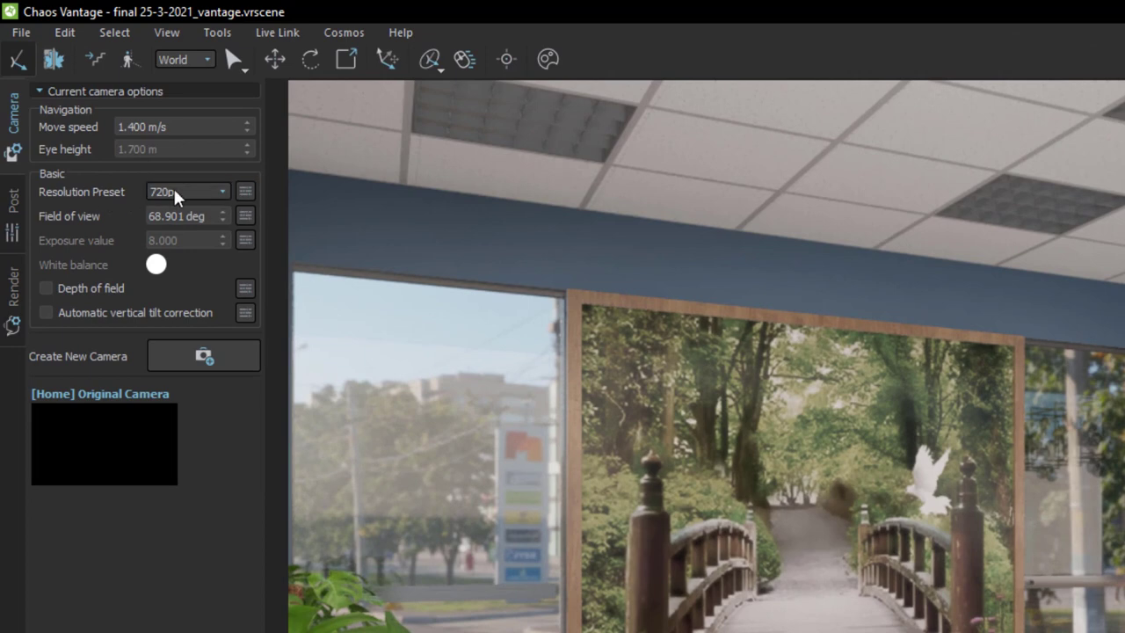
{"action": "left_click", "coordinate": [205, 193]}
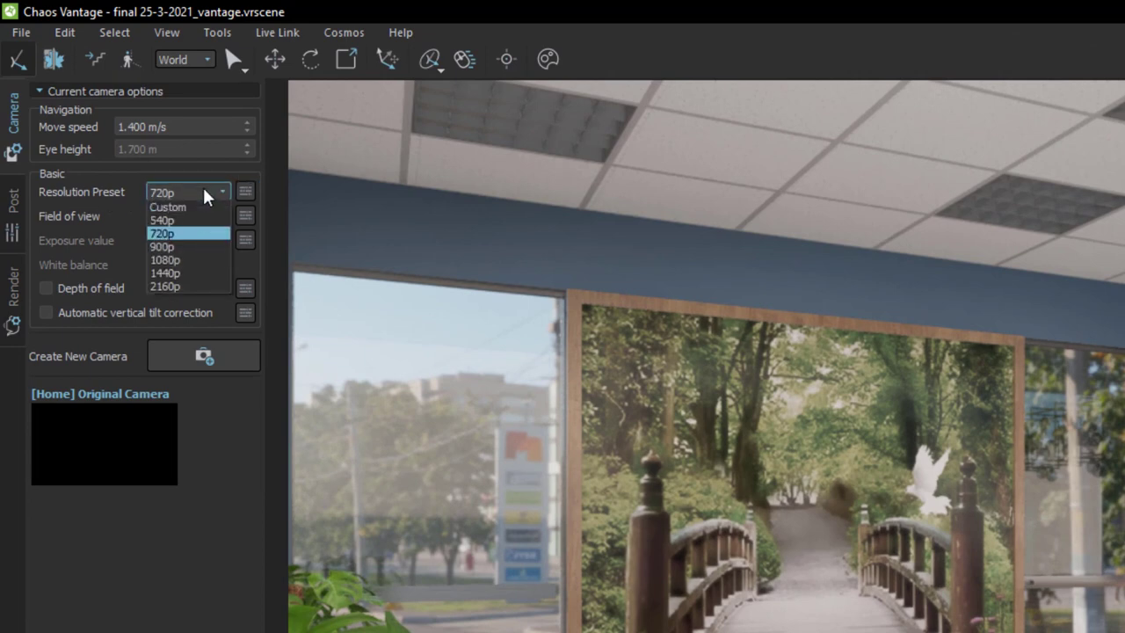
{"action": "left_click", "coordinate": [180, 264]}
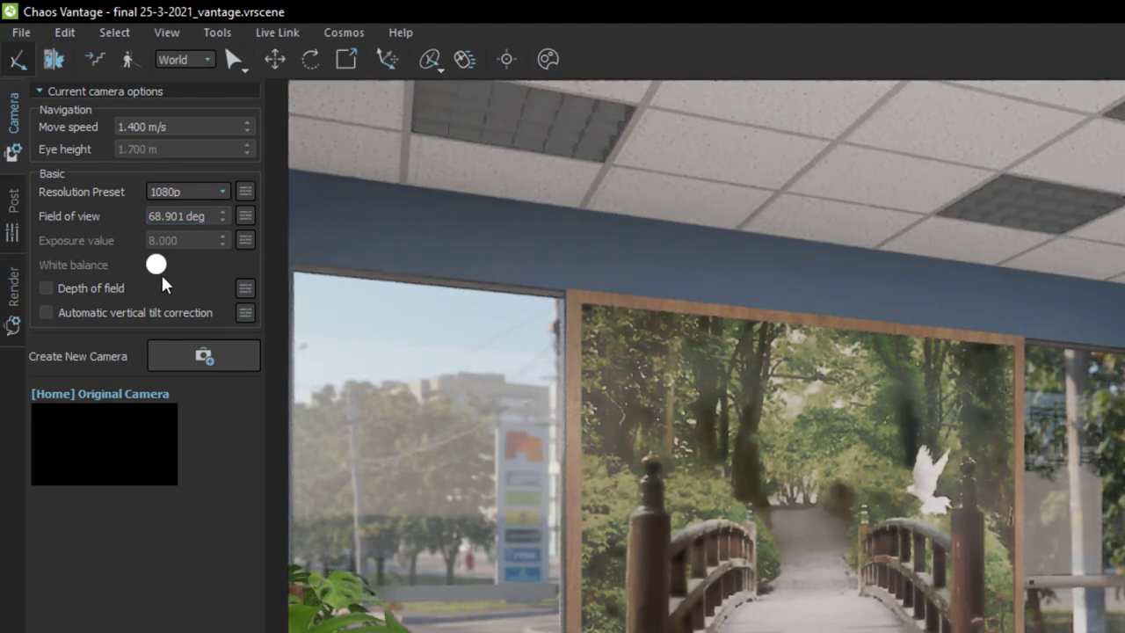
{"action": "left_click", "coordinate": [14, 209]}
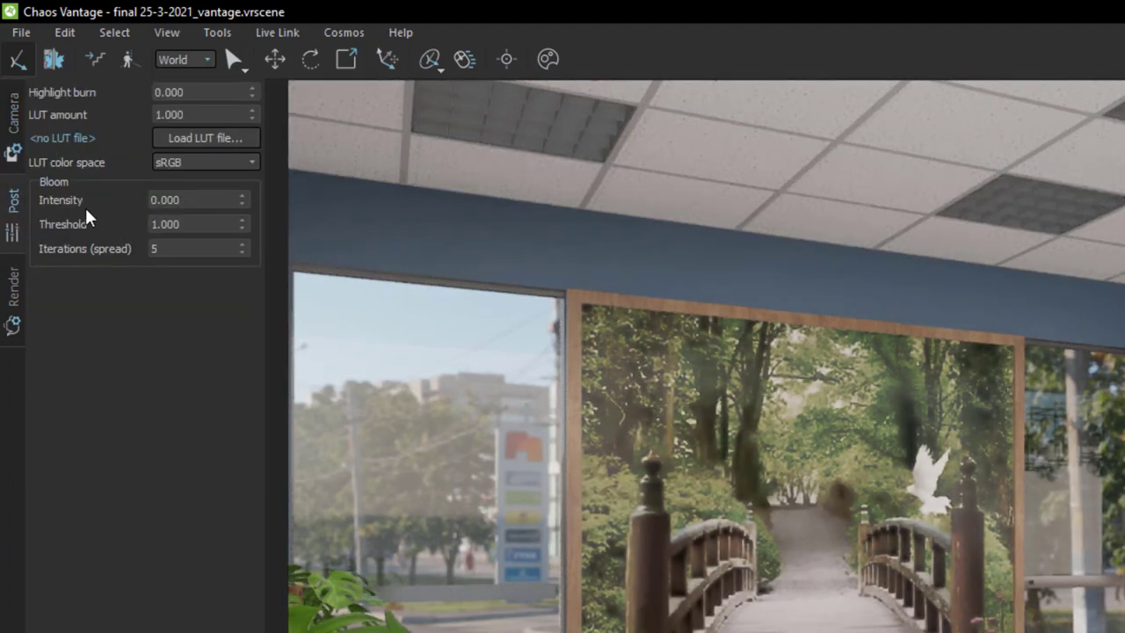
{"action": "double_click", "coordinate": [144, 202]}
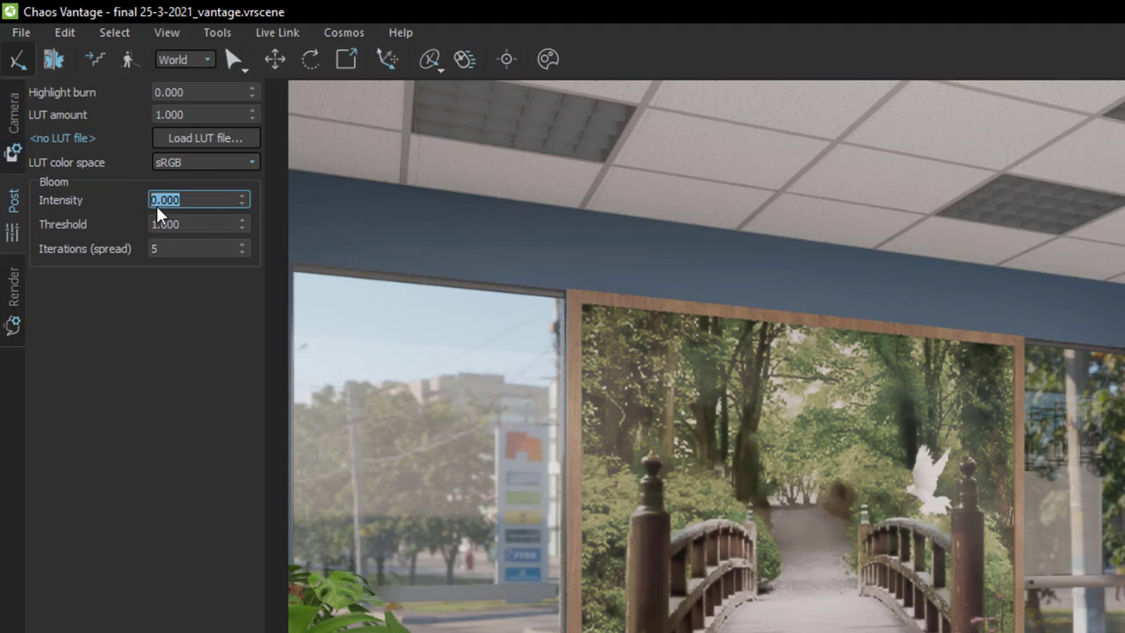
{"action": "type", "text": "0.3"}
{"action": "key", "text": "Return"}
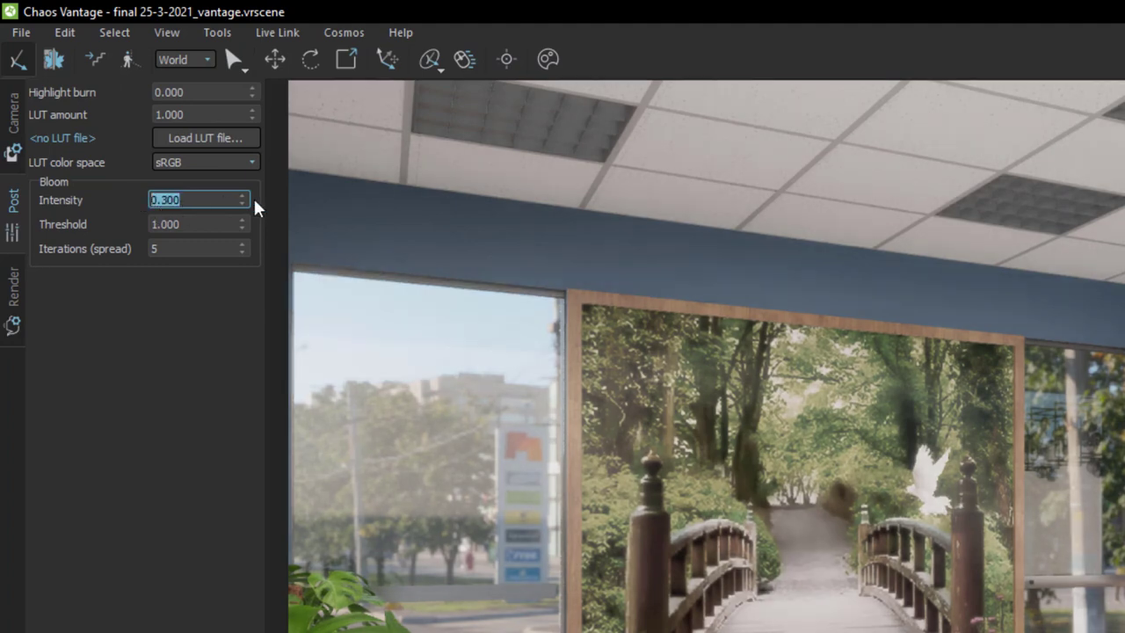
{"action": "left_click_drag", "start_coordinate": [246, 204], "coordinate": [284, 15]}
{"action": "left_click_drag", "start_coordinate": [293, 495], "coordinate": [339, 624]}
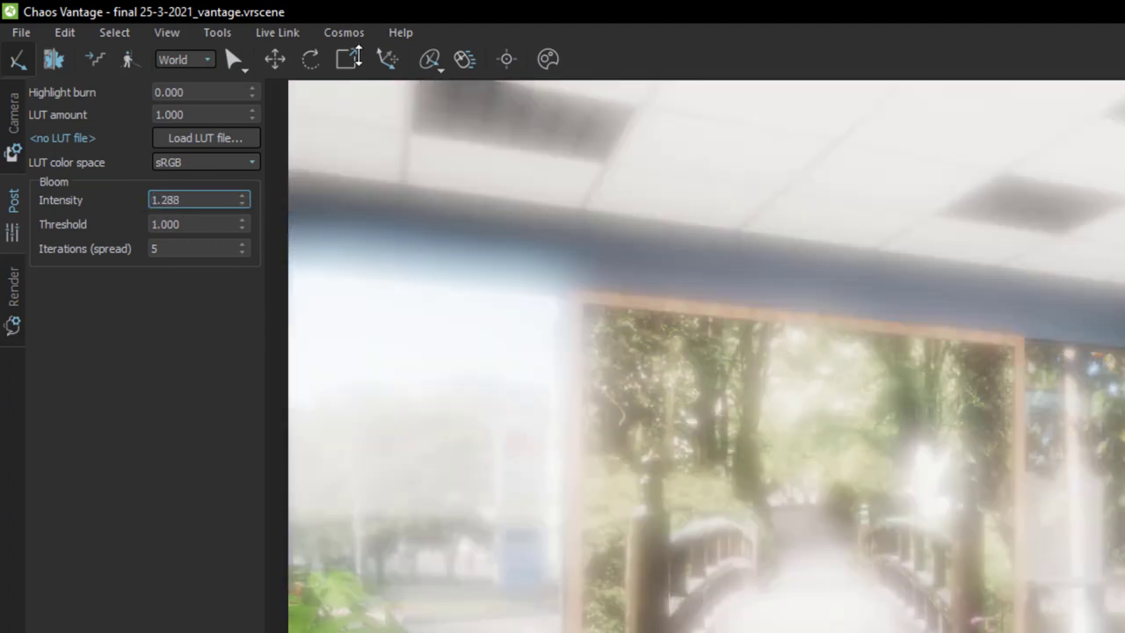
{"action": "type", "text": "0"}
{"action": "key", "text": "Return"}
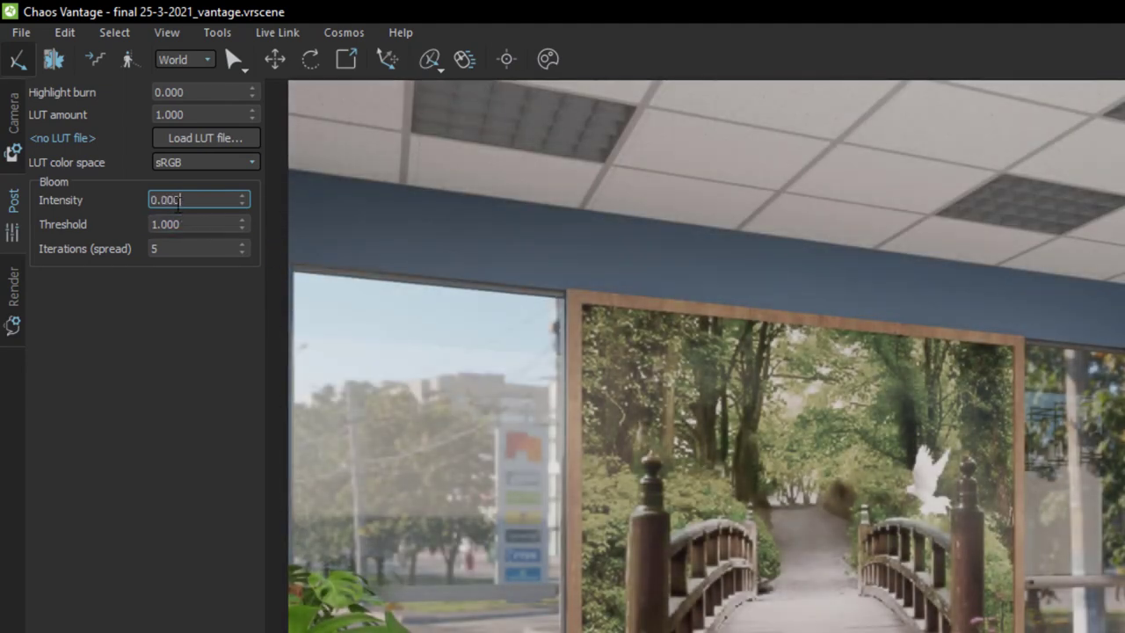
{"action": "left_click_drag", "start_coordinate": [181, 200], "coordinate": [154, 201]}
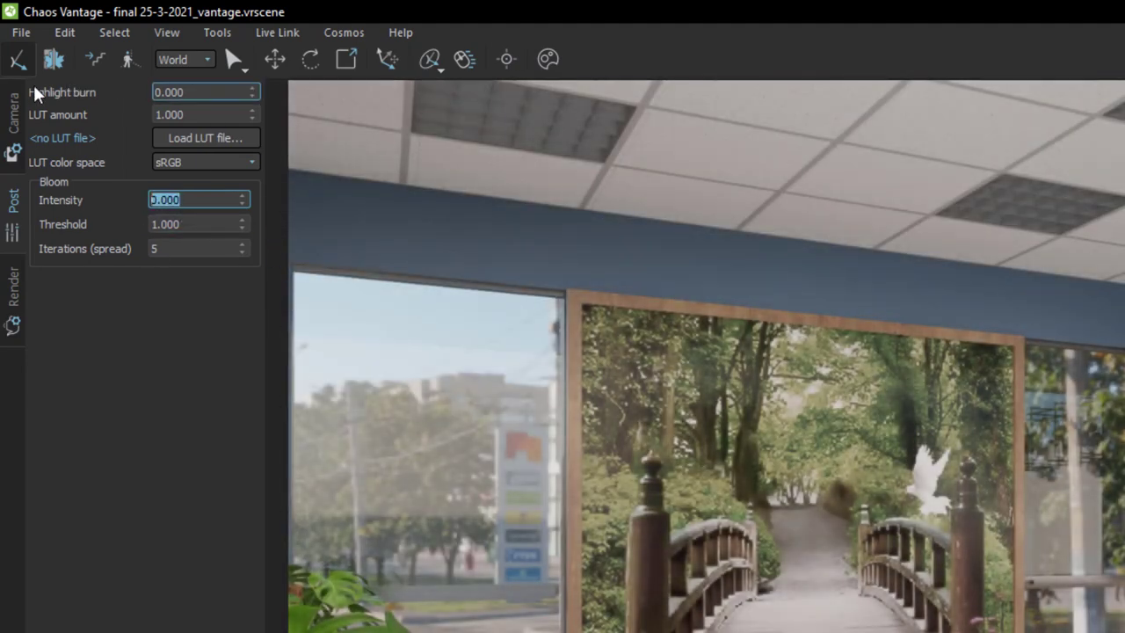
{"action": "left_click", "coordinate": [252, 90]}
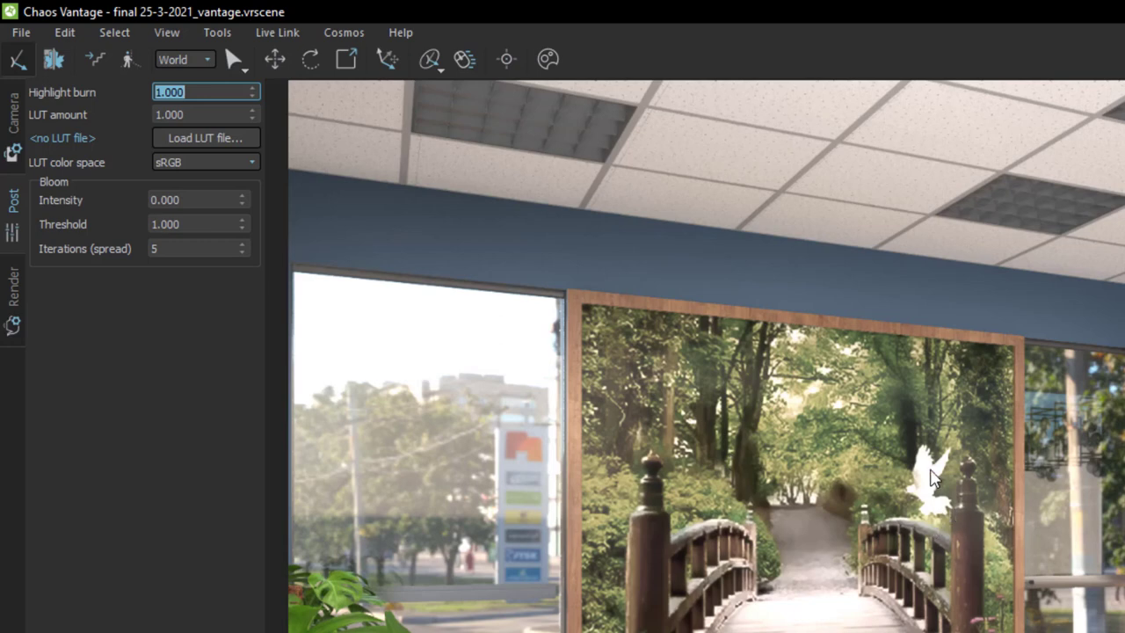
{"action": "left_click", "coordinate": [256, 96]}
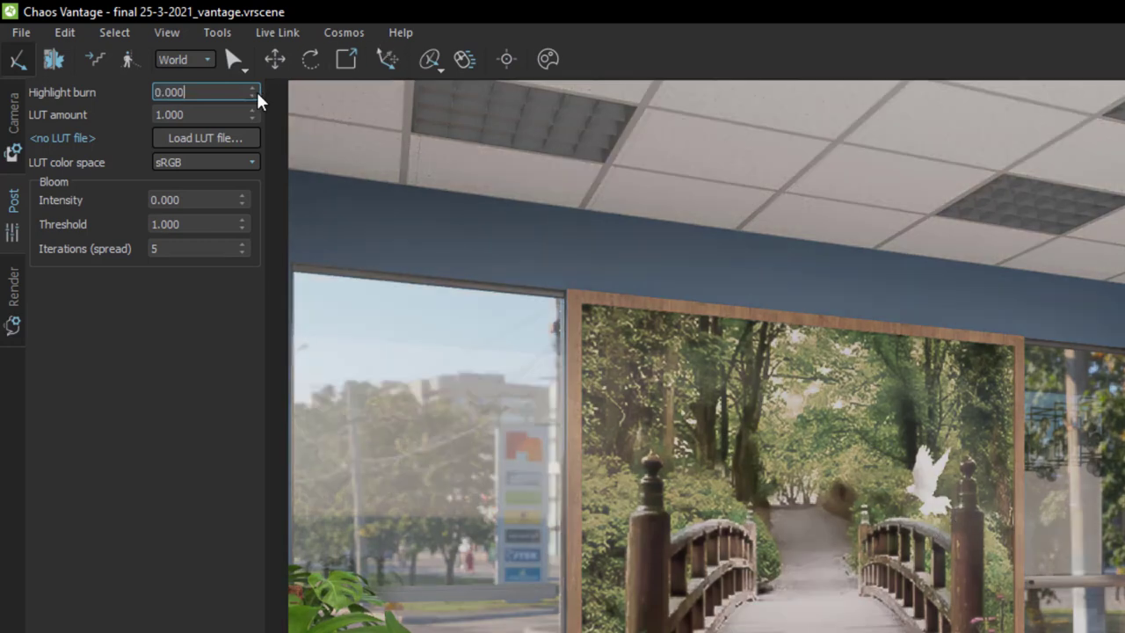
- Review the render bounce values: GI 2, reflections 4 and refractions 8
{"action": "left_click", "coordinate": [14, 294]}
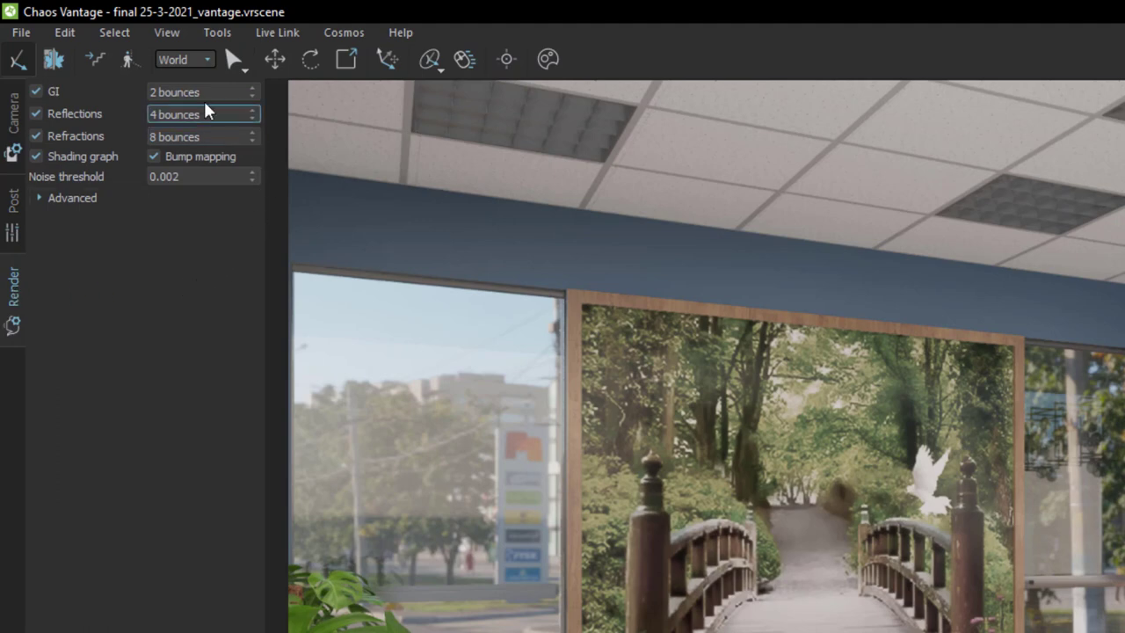
{"action": "left_click_drag", "start_coordinate": [213, 93], "coordinate": [91, 117]}
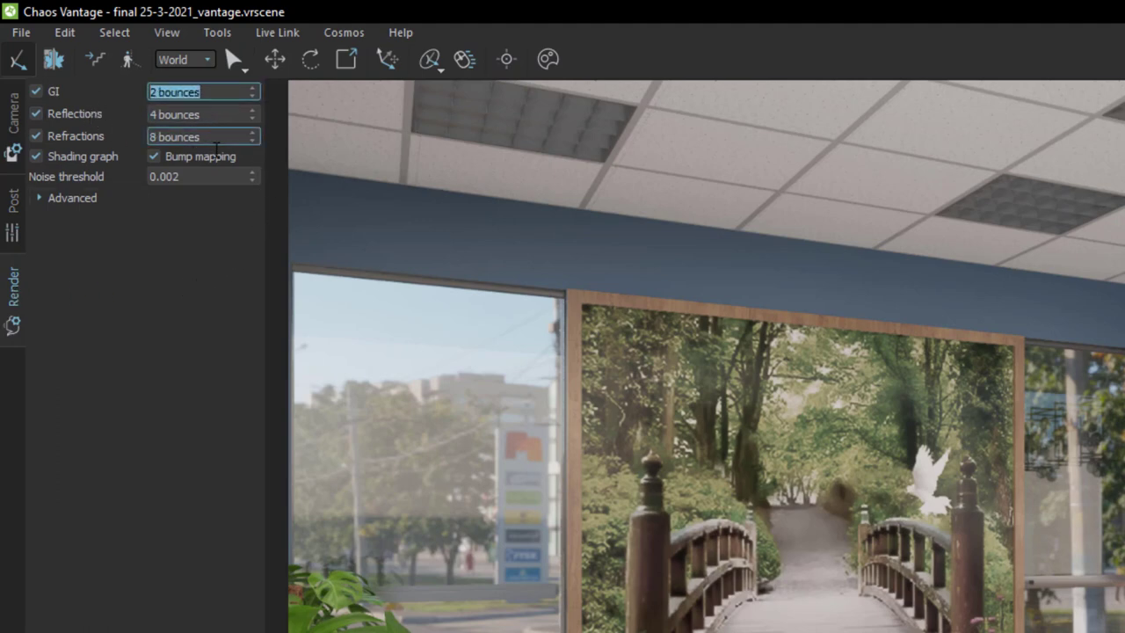
{"action": "left_click_drag", "start_coordinate": [215, 116], "coordinate": [123, 120]}
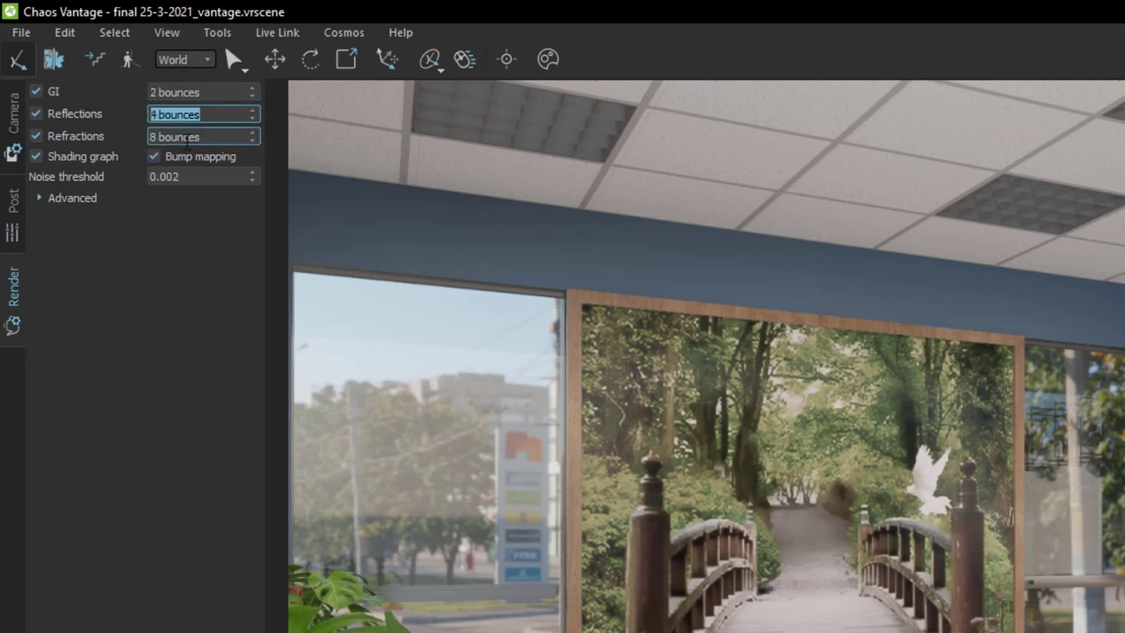
{"action": "left_click", "coordinate": [198, 136]}
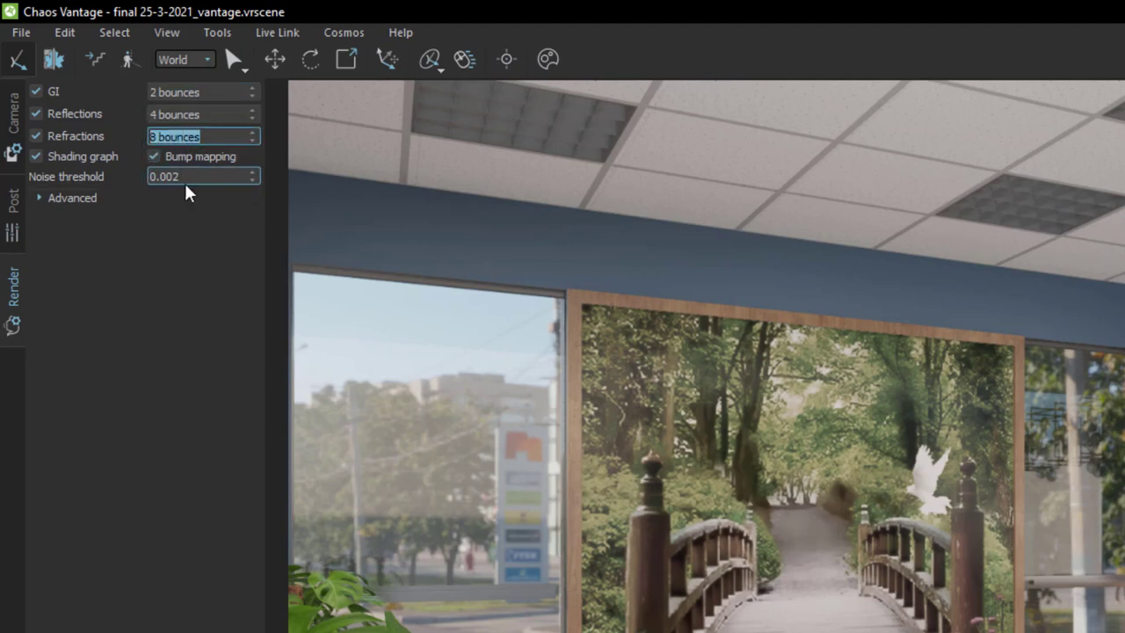
- Re-enter the noise threshold's last digits so it stays at 0.002
{"action": "left_click", "coordinate": [189, 178]}
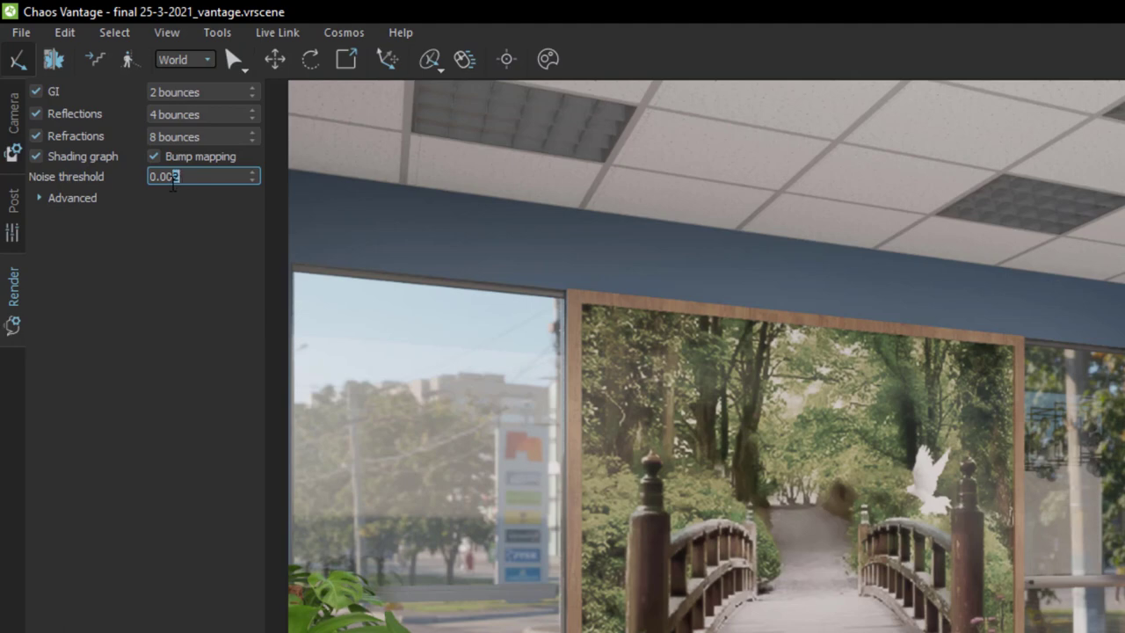
{"action": "left_click_drag", "start_coordinate": [162, 178], "coordinate": [197, 185]}
{"action": "key", "text": "BackSpace"}
{"action": "type", "text": "02"}
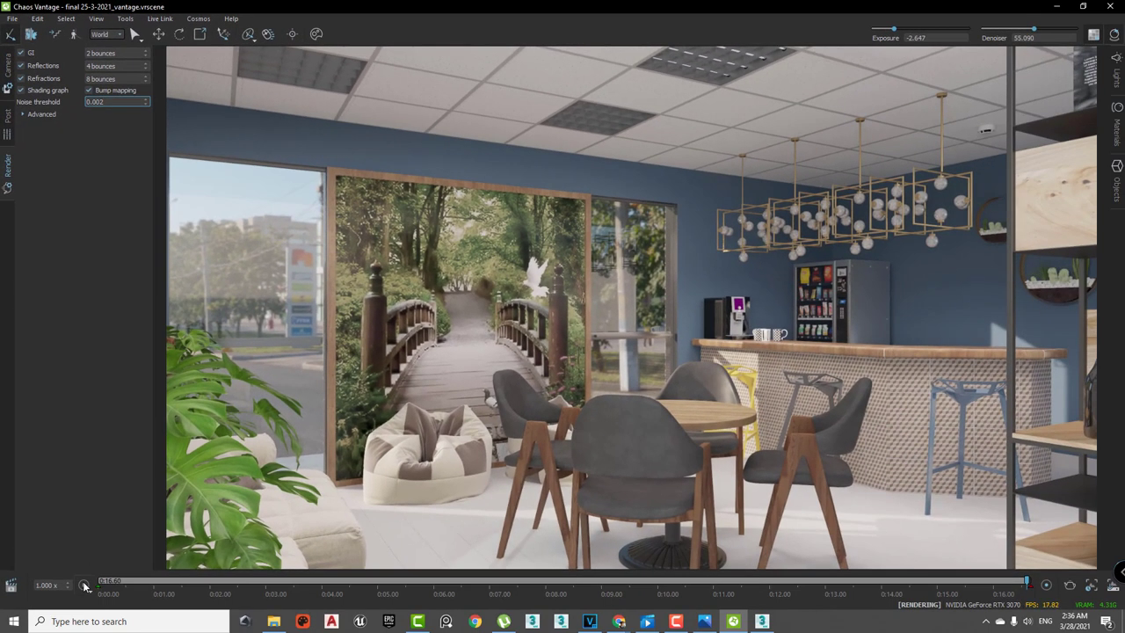
- Play and stop the camera animation, then bring up the 1920×1080 PNG sequence render settings
{"action": "left_click", "coordinate": [85, 586]}
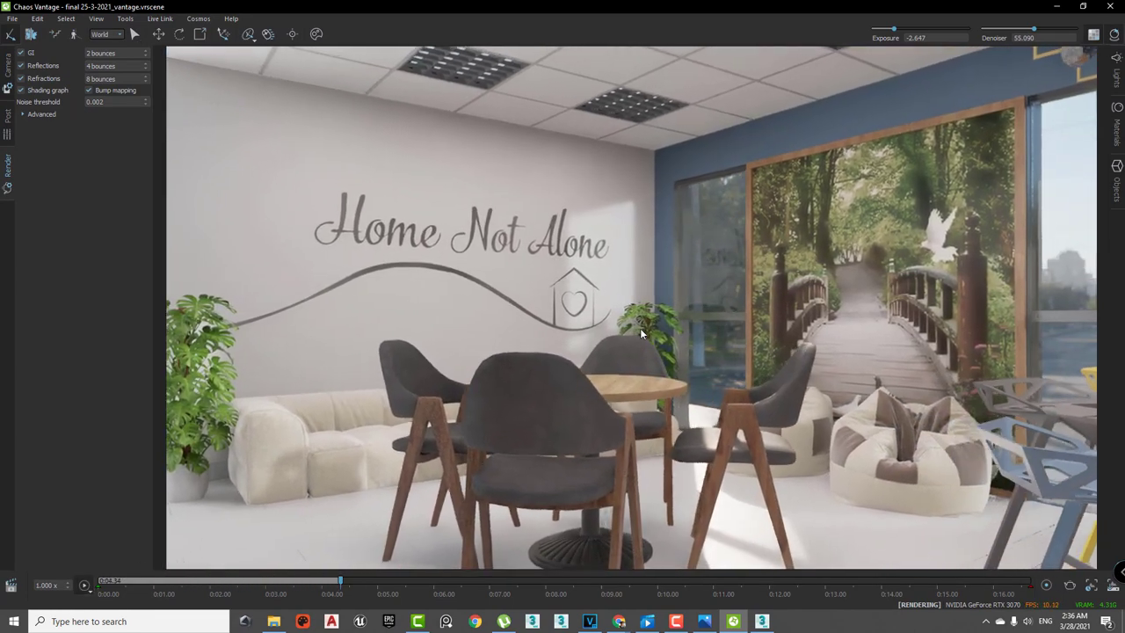
{"action": "left_click", "coordinate": [85, 585]}
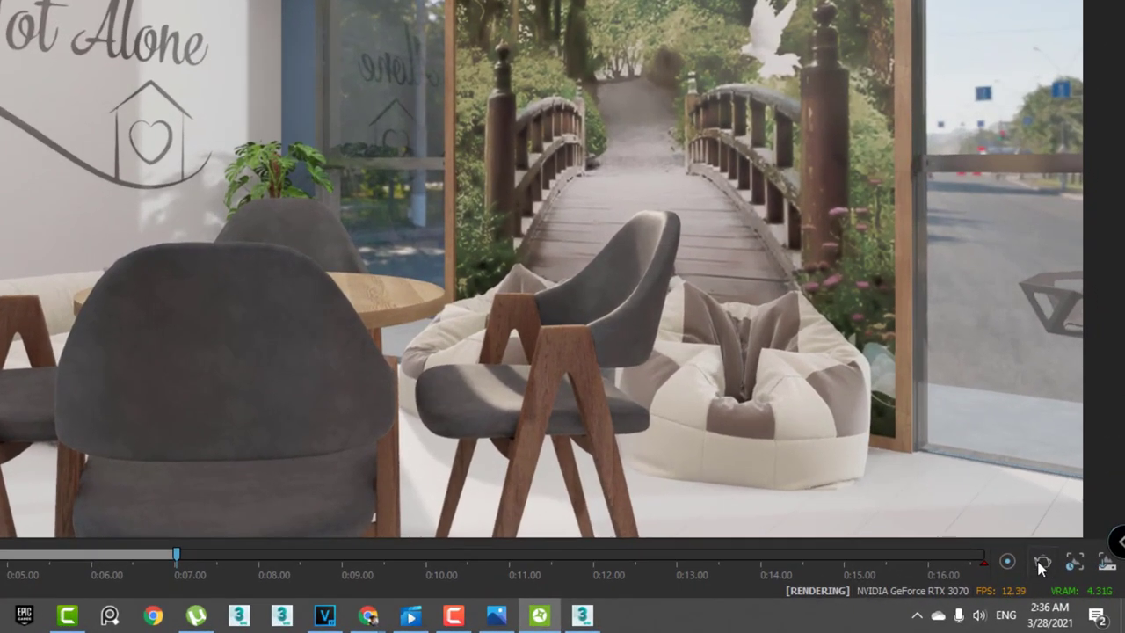
{"action": "left_click", "coordinate": [1042, 566]}
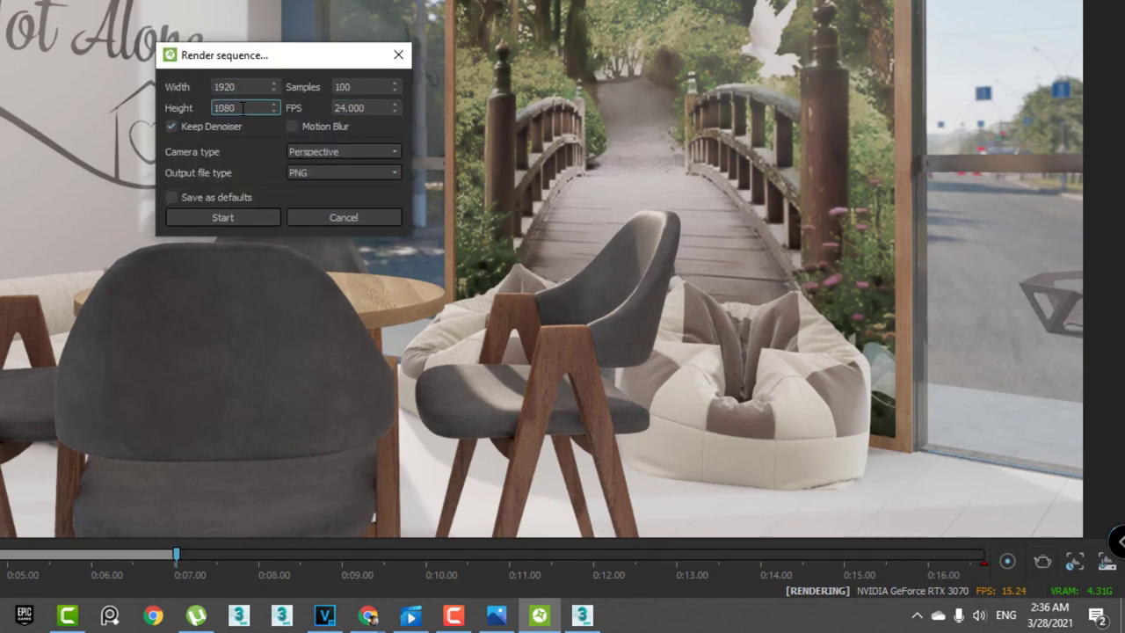
- Edit the samples and frame rate fields, turn on motion blur, then dismiss the sequence settings
{"action": "double_click", "coordinate": [304, 84]}
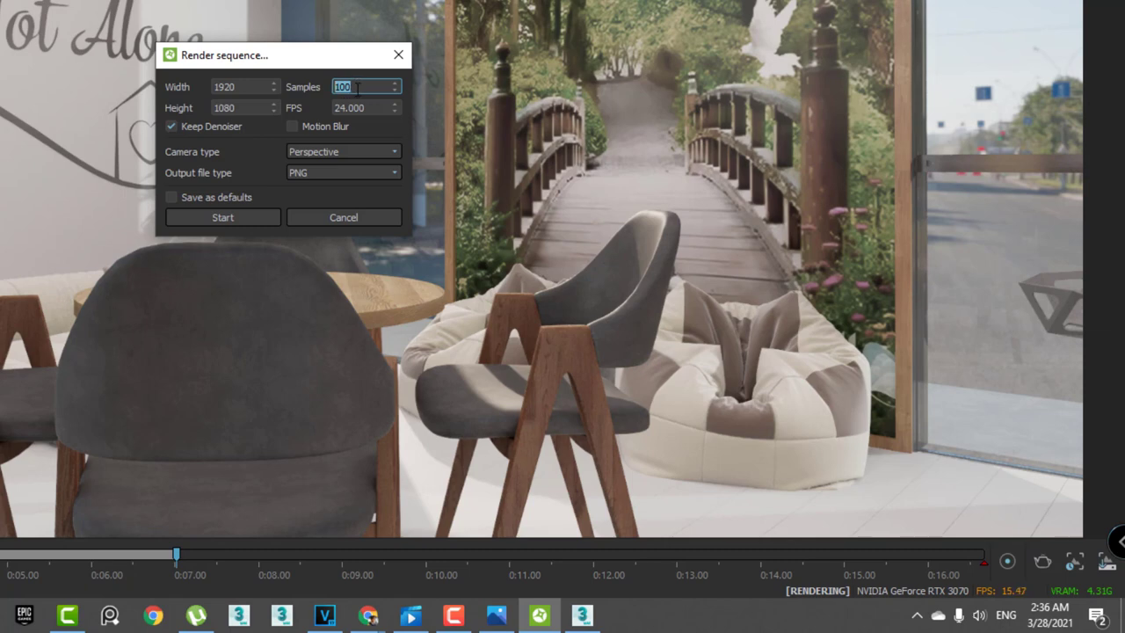
{"action": "double_click", "coordinate": [370, 107]}
{"action": "type", "text": "25"}
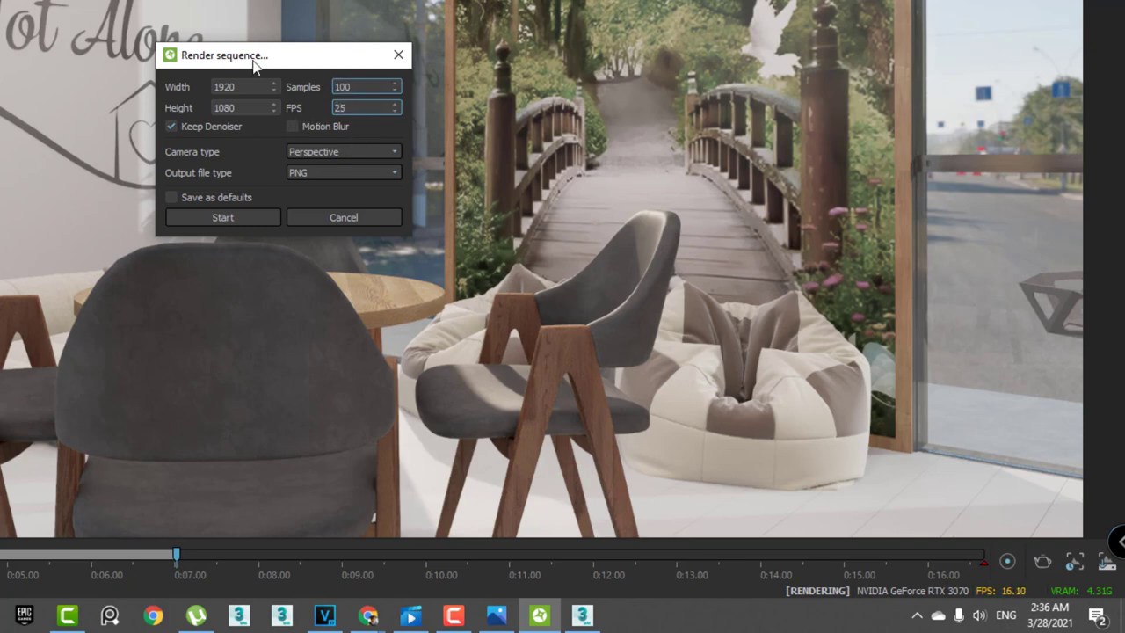
{"action": "left_click", "coordinate": [294, 126]}
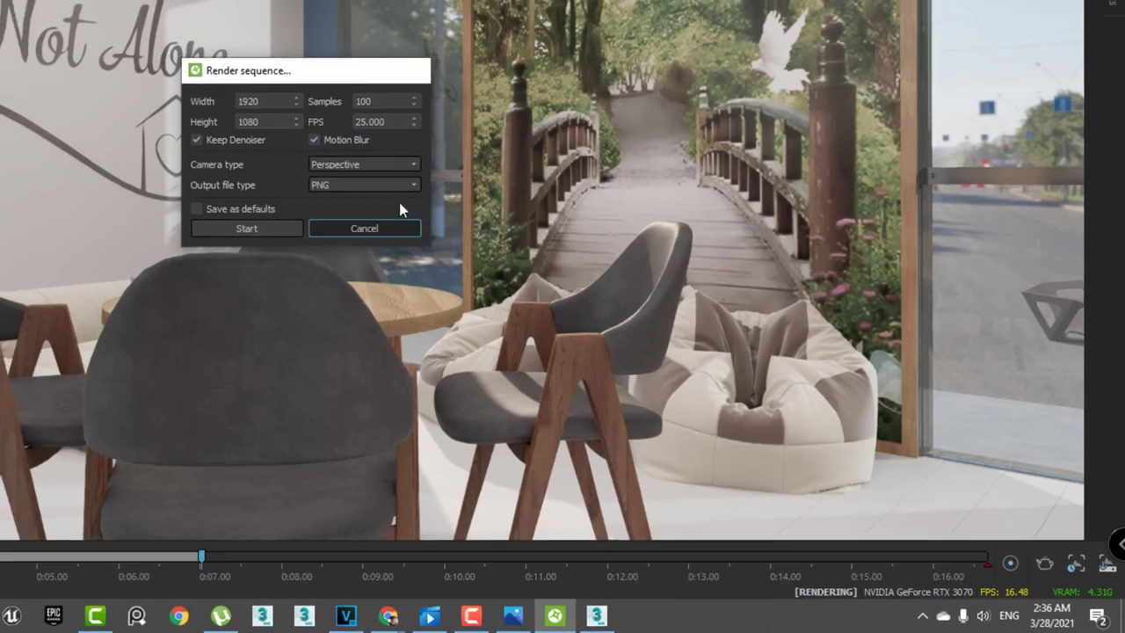
{"action": "left_click", "coordinate": [330, 218]}
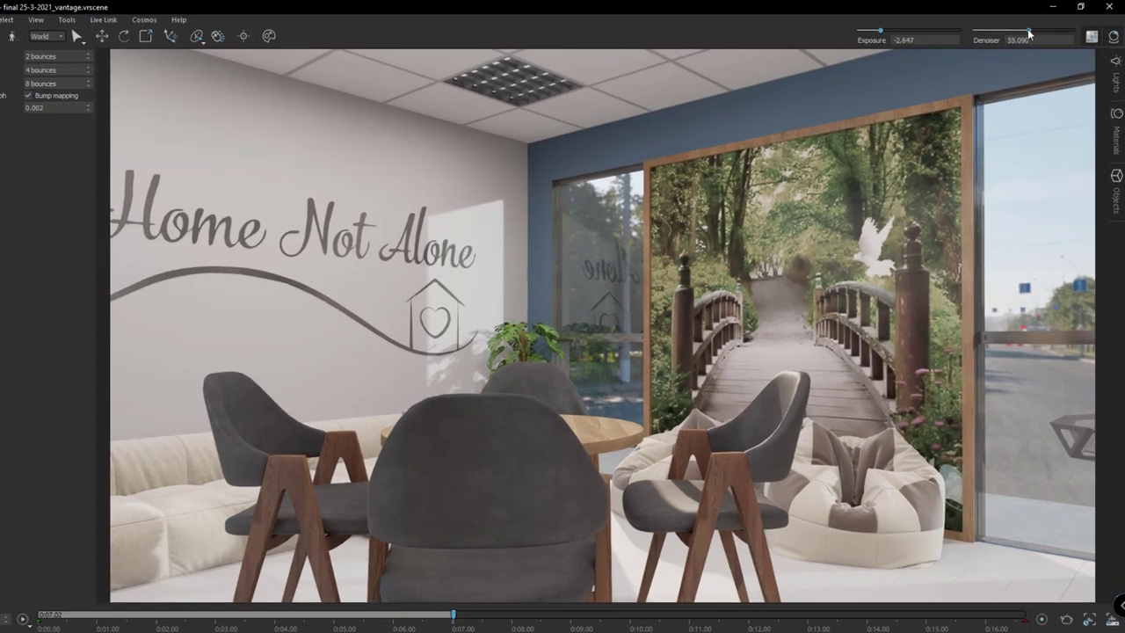
- Raise the denoiser to 100 and set the sequence frame rate to 25 fps
{"action": "left_click_drag", "start_coordinate": [1029, 33], "coordinate": [1072, 32]}
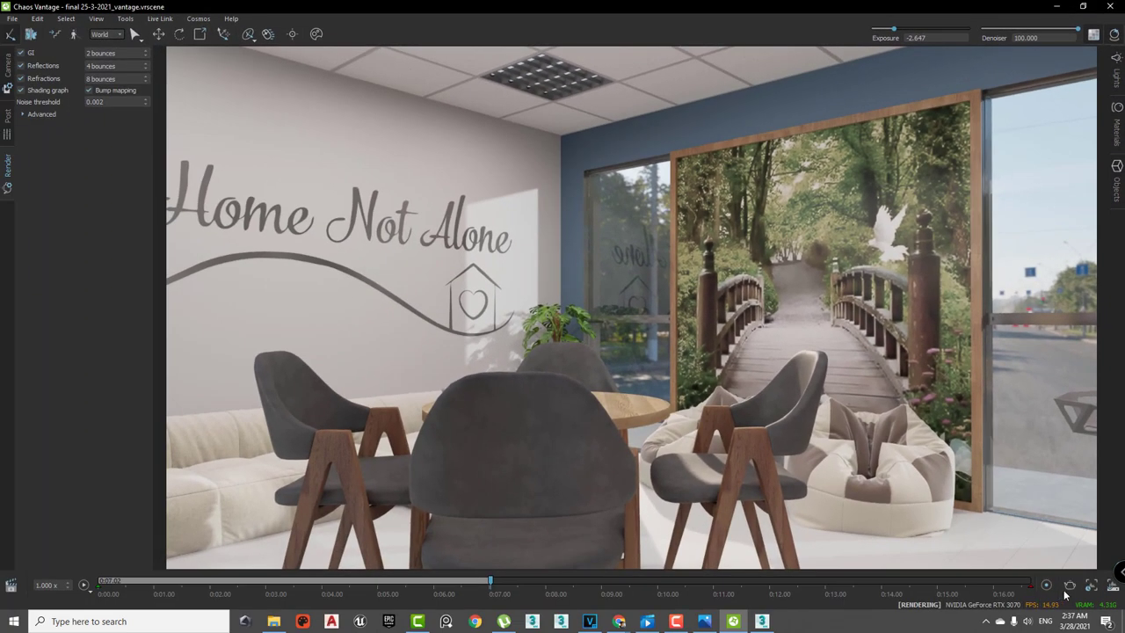
{"action": "left_click", "coordinate": [1070, 586]}
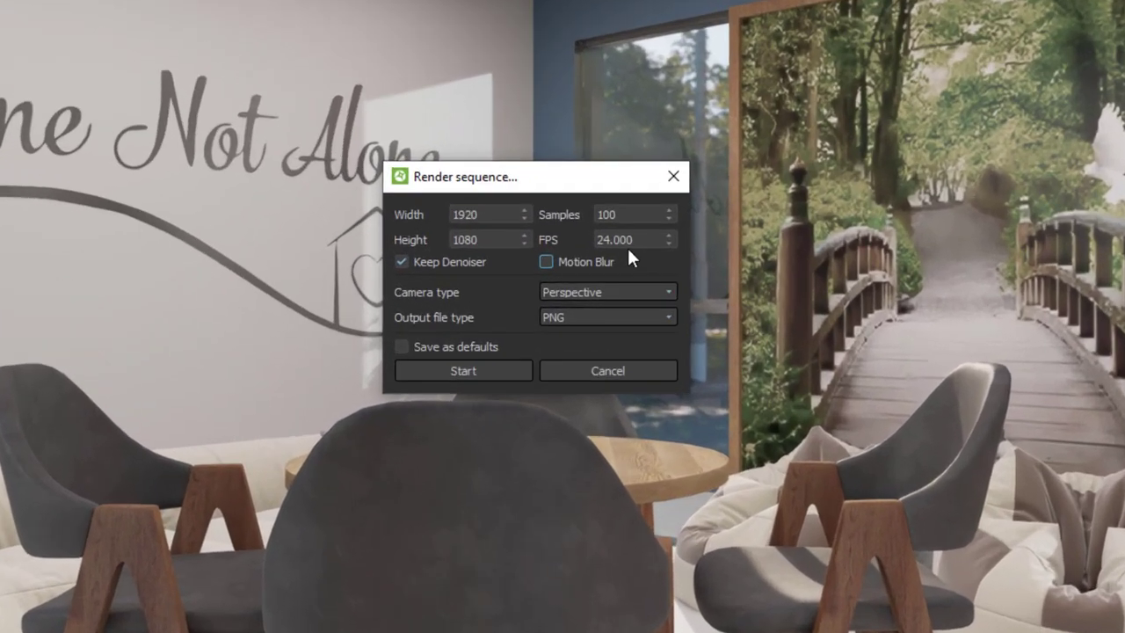
{"action": "double_click", "coordinate": [615, 281]}
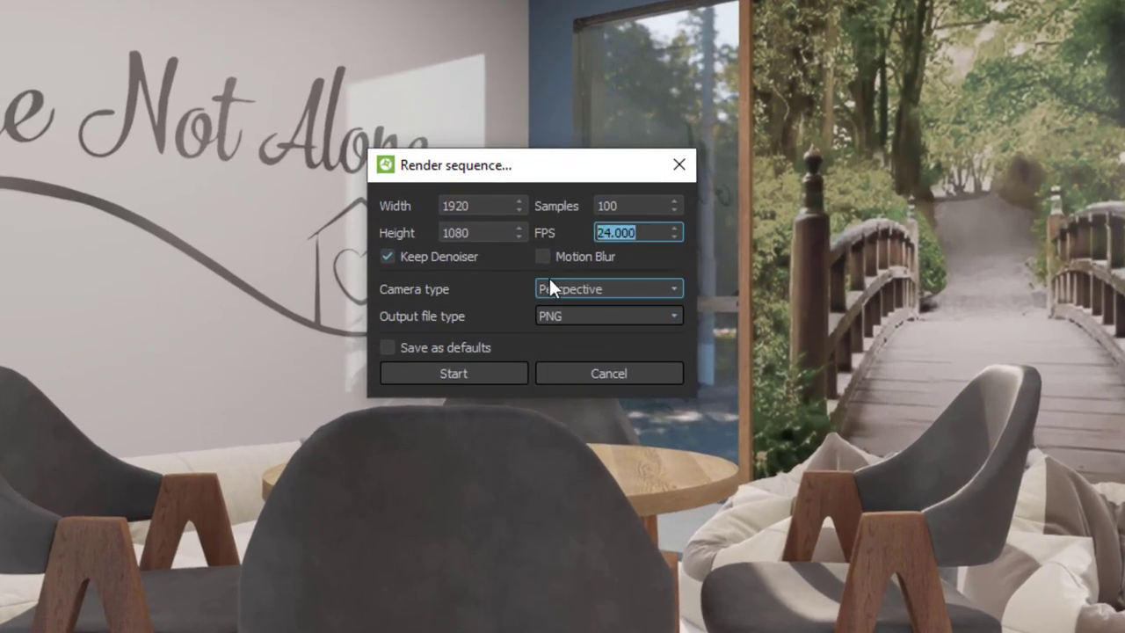
{"action": "type", "text": "25"}
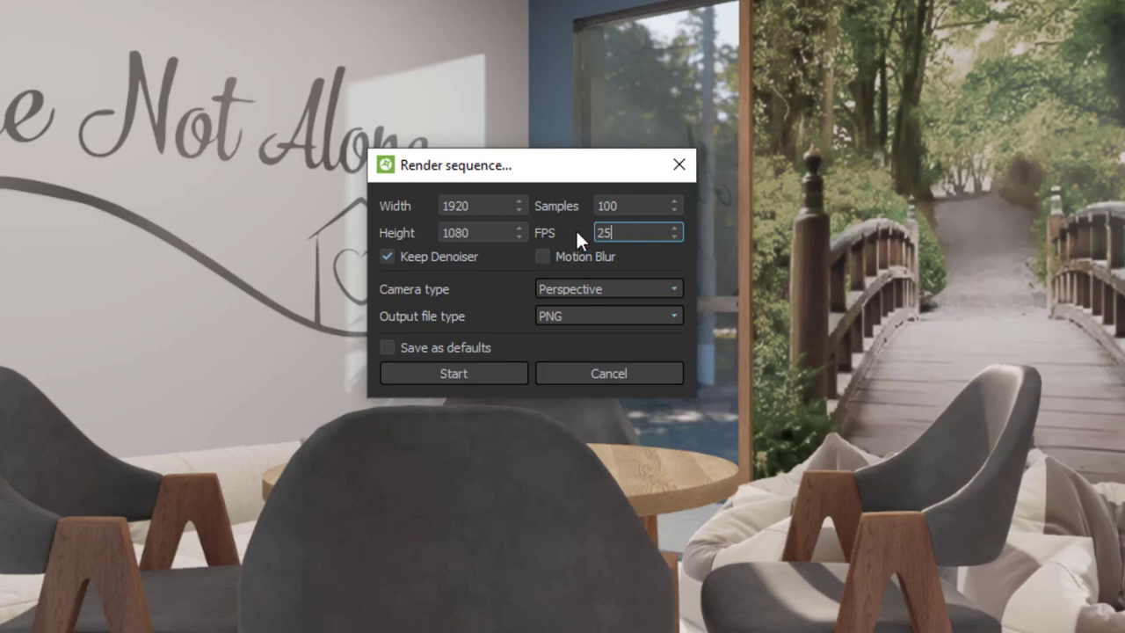
{"action": "left_click", "coordinate": [410, 346]}
- Start the sequence render, saving the PNG frames into the Vantage SQ folder
{"action": "left_click", "coordinate": [490, 369]}
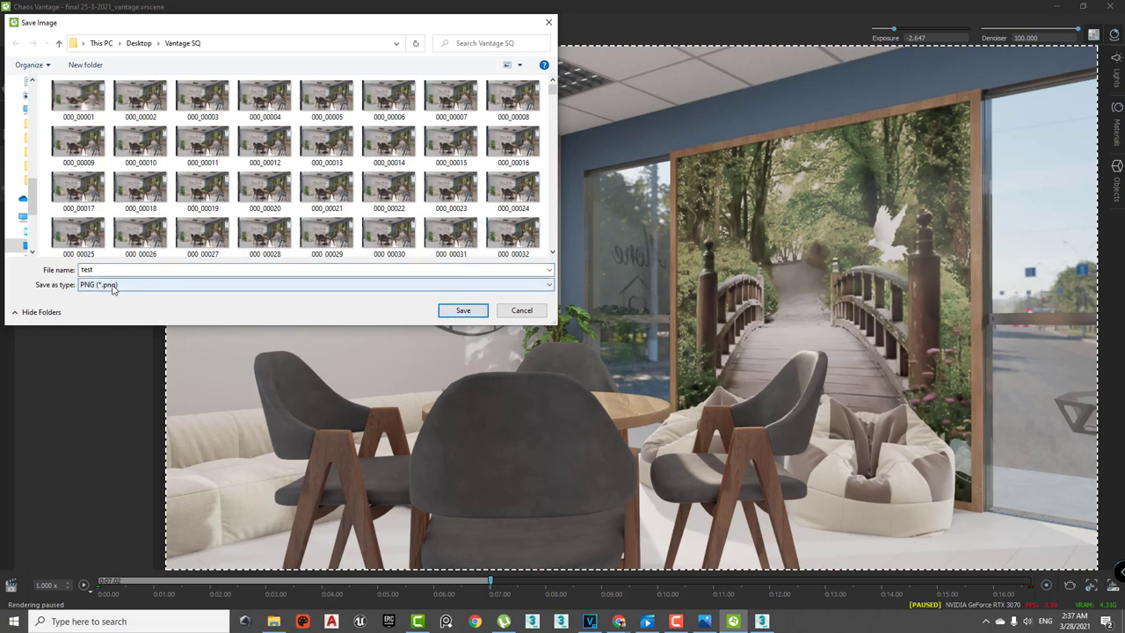
{"action": "left_click", "coordinate": [446, 317]}
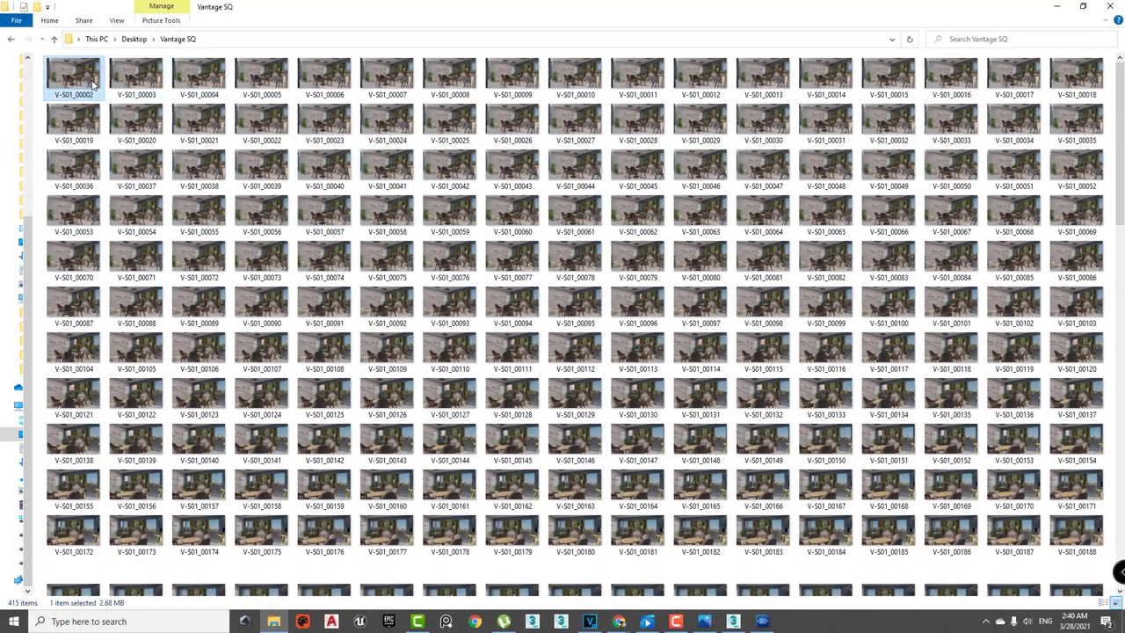
- Open the first rendered frame of the Vantage SQ sequence in Pdplayer 64
{"action": "scroll", "coordinate": [391, 282], "scroll_direction": "up", "scroll_amount": 5}
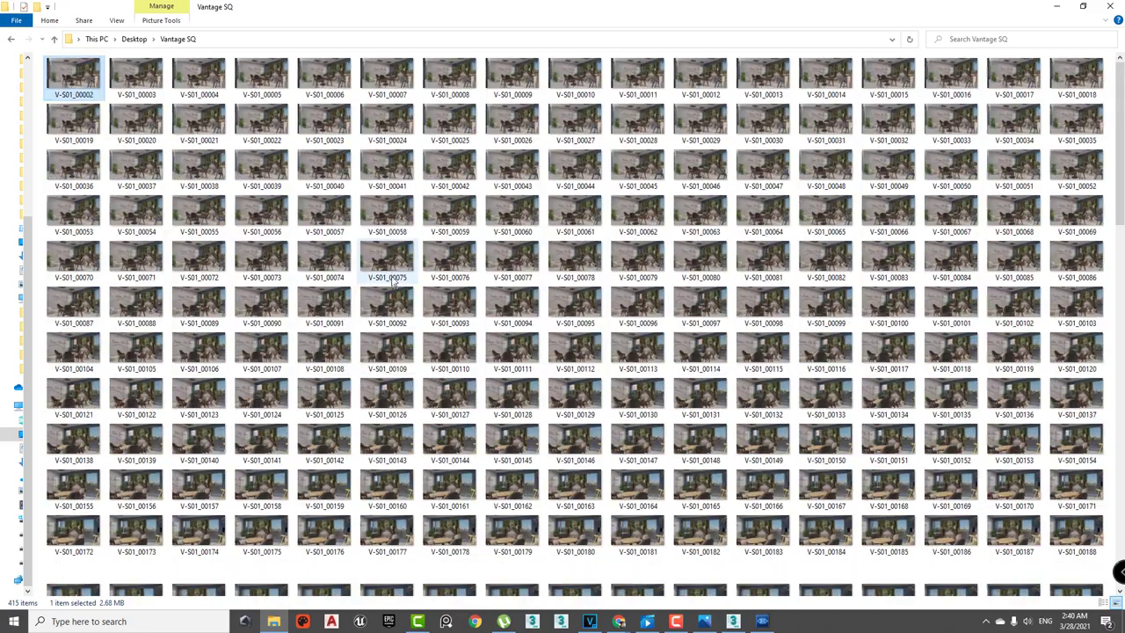
{"action": "right_click", "coordinate": [89, 79]}
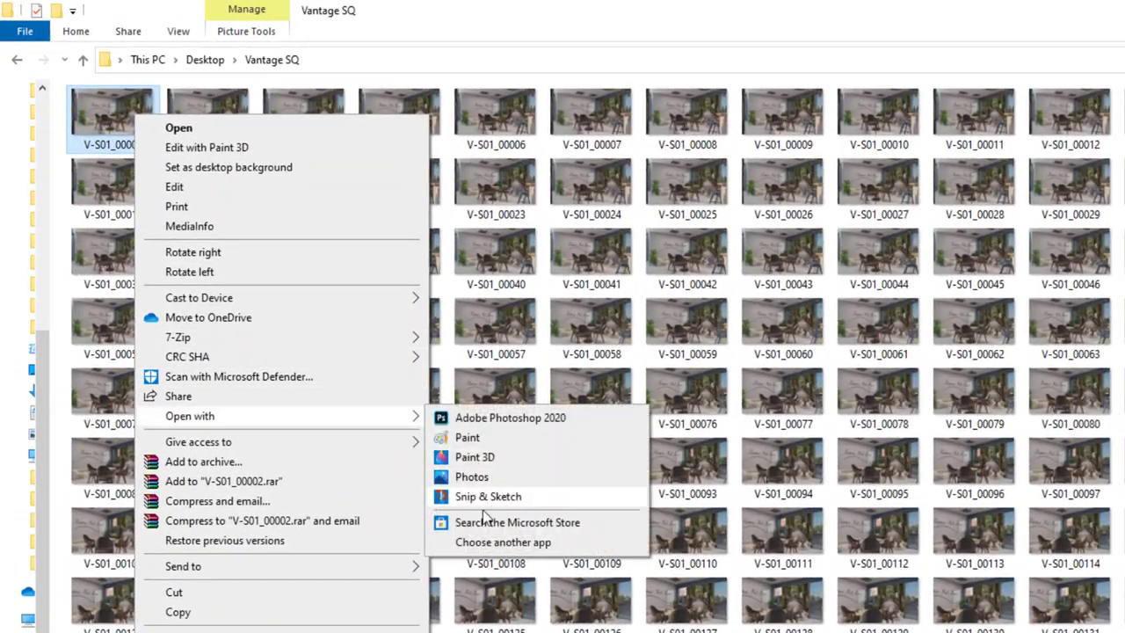
{"action": "mouse_move", "coordinate": [190, 416]}
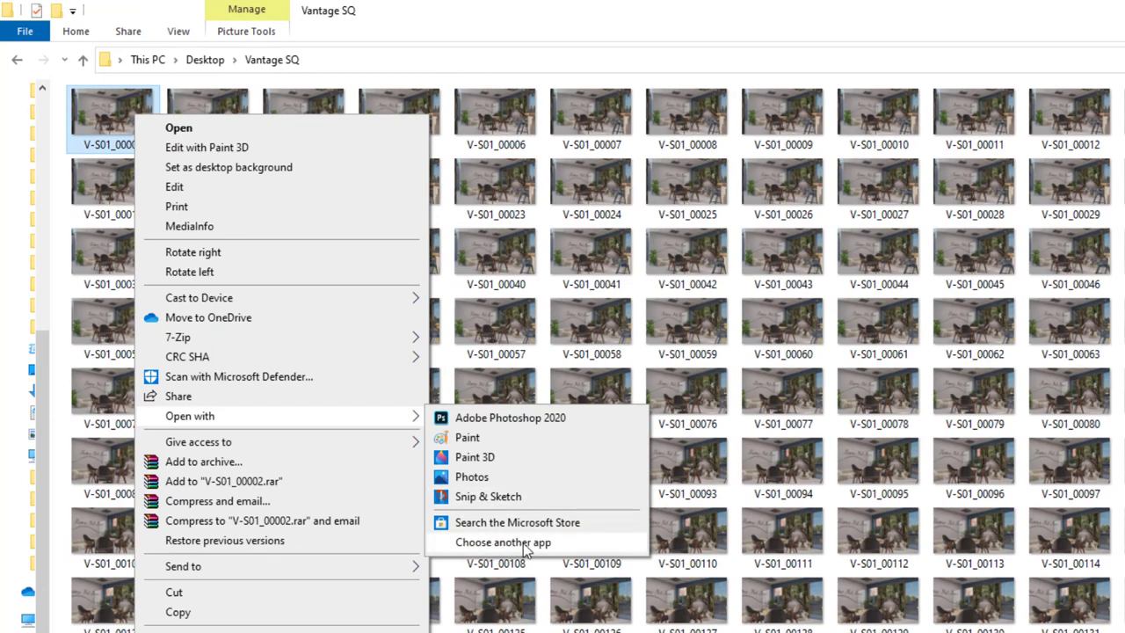
{"action": "left_click", "coordinate": [524, 543]}
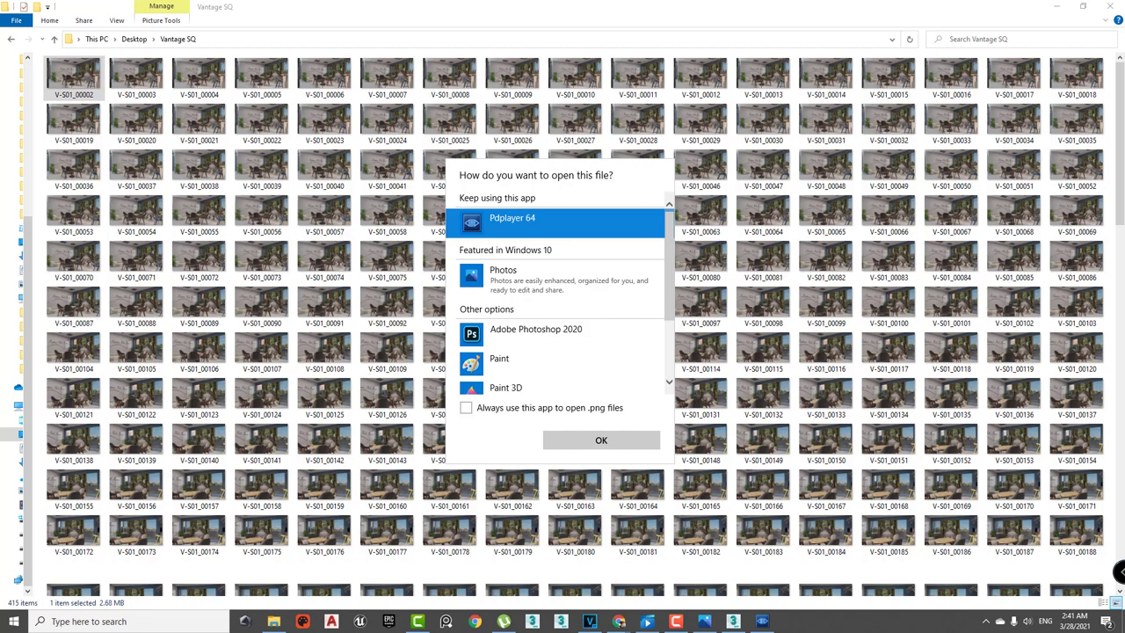
{"action": "key", "text": "Escape"}
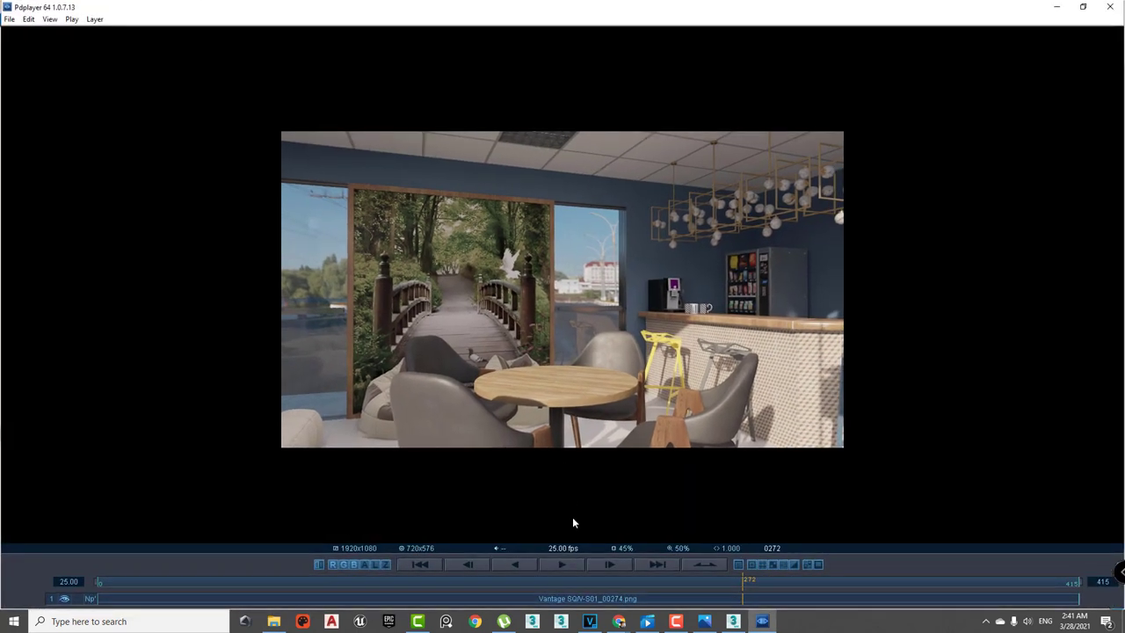
- Play the rendered café sequence, zoom the viewer, and scrub back to earlier frames
{"action": "left_click", "coordinate": [562, 564]}
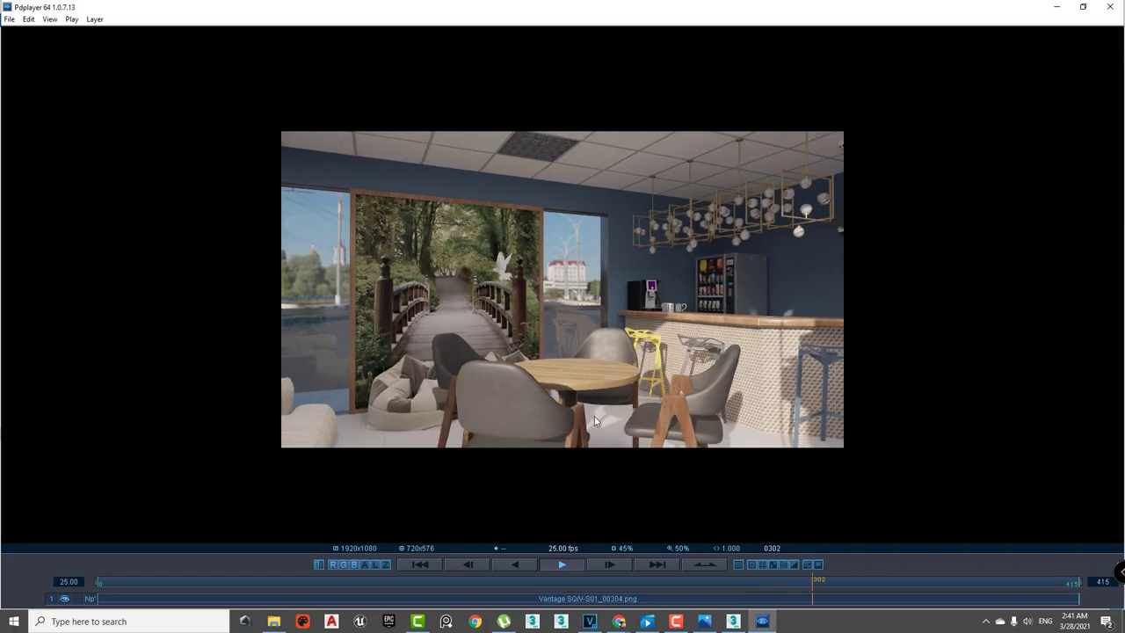
{"action": "scroll", "coordinate": [595, 424], "scroll_direction": "up", "scroll_amount": 2}
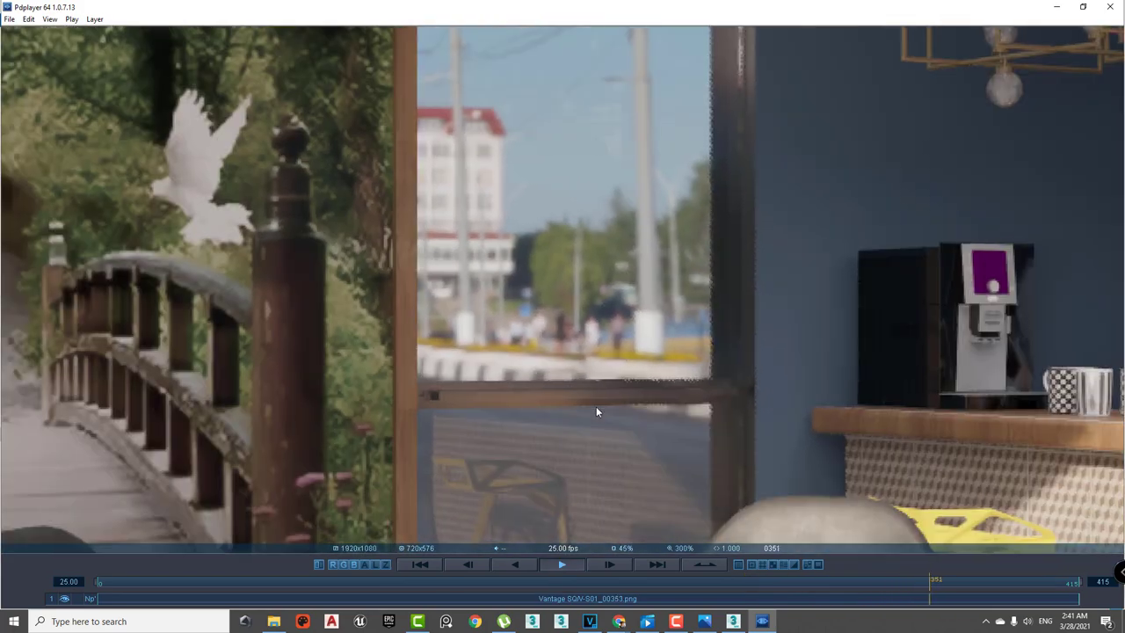
{"action": "scroll", "coordinate": [596, 406], "scroll_direction": "down", "scroll_amount": 2}
{"action": "scroll", "coordinate": [633, 415], "scroll_direction": "up", "scroll_amount": 2}
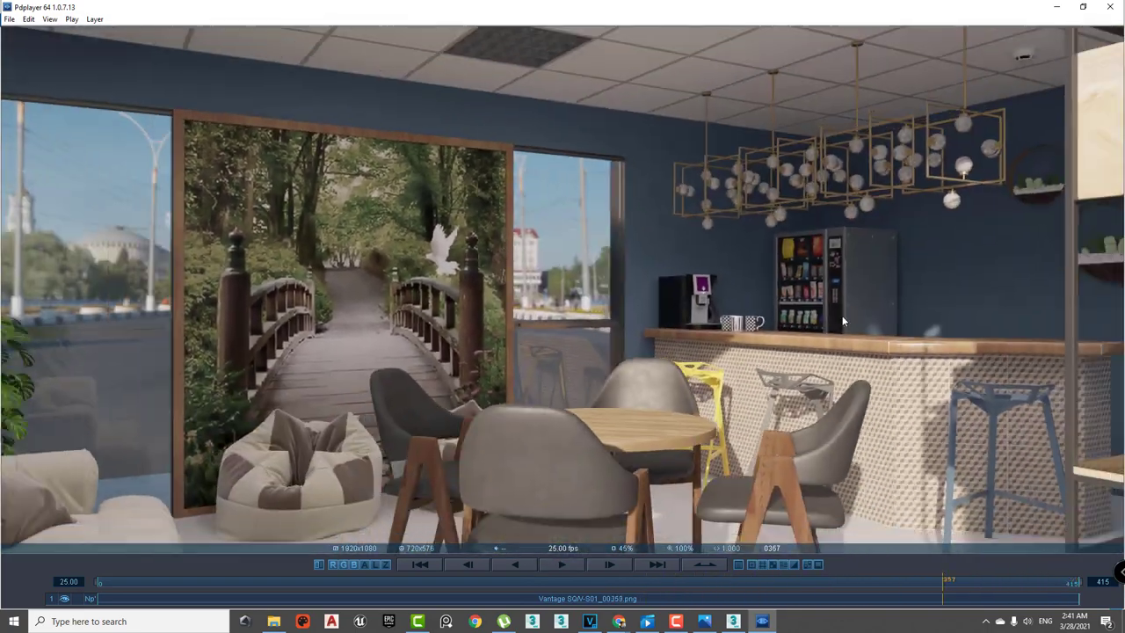
{"action": "mouse_move", "coordinate": [842, 321]}
{"action": "left_mouse_down"}
{"action": "mouse_move", "coordinate": [118, 318]}
{"action": "mouse_move", "coordinate": [866, 322]}
{"action": "mouse_move", "coordinate": [311, 322]}
{"action": "mouse_move", "coordinate": [521, 325]}
{"action": "mouse_move", "coordinate": [504, 332]}
{"action": "left_mouse_up"}
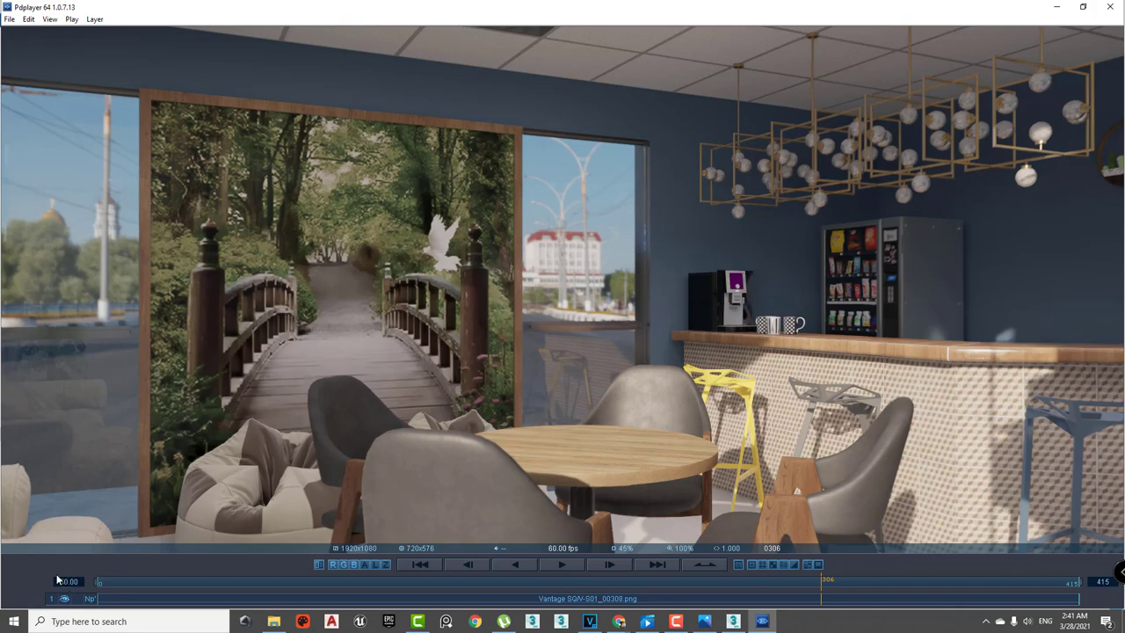
- Play the sequence forward and pan the magnified frame across the wall and pendant lights
{"action": "left_click", "coordinate": [570, 558]}
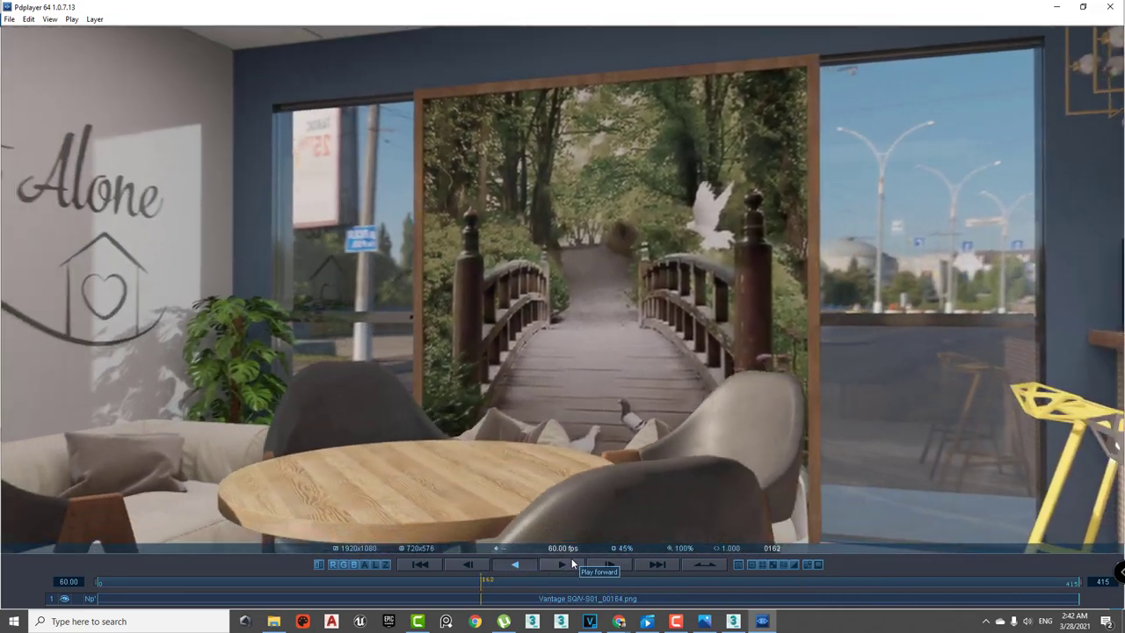
{"action": "left_click", "coordinate": [571, 559]}
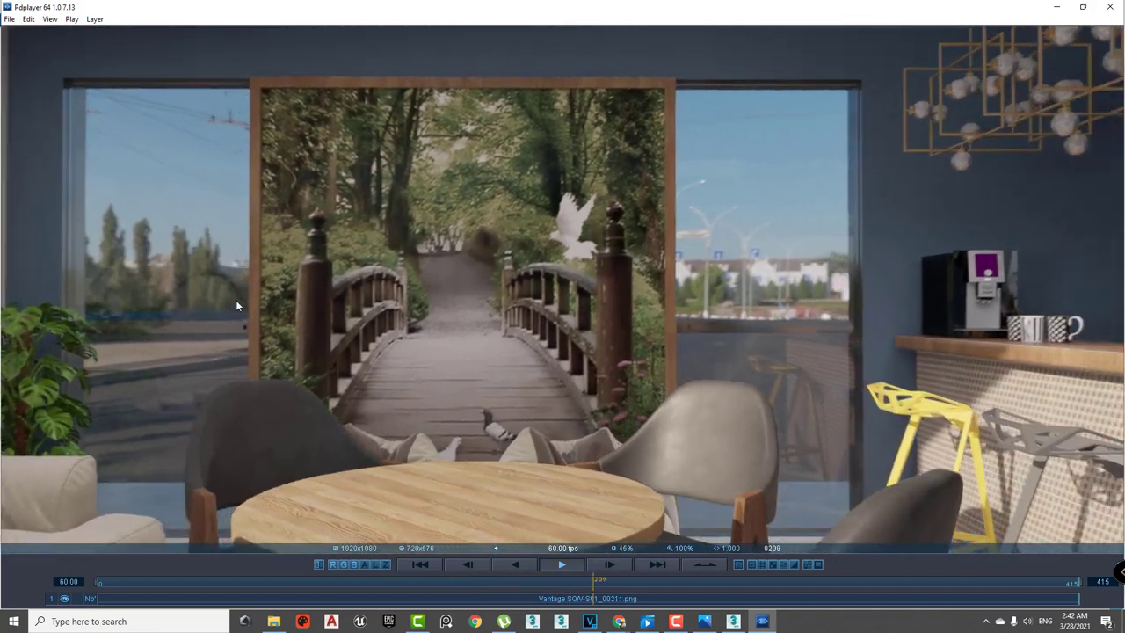
{"action": "scroll", "coordinate": [237, 299], "scroll_direction": "up", "scroll_amount": 2}
{"action": "mouse_move", "coordinate": [257, 302]}
{"action": "left_mouse_down"}
{"action": "mouse_move", "coordinate": [840, 552]}
{"action": "mouse_move", "coordinate": [496, 469]}
{"action": "left_mouse_up"}
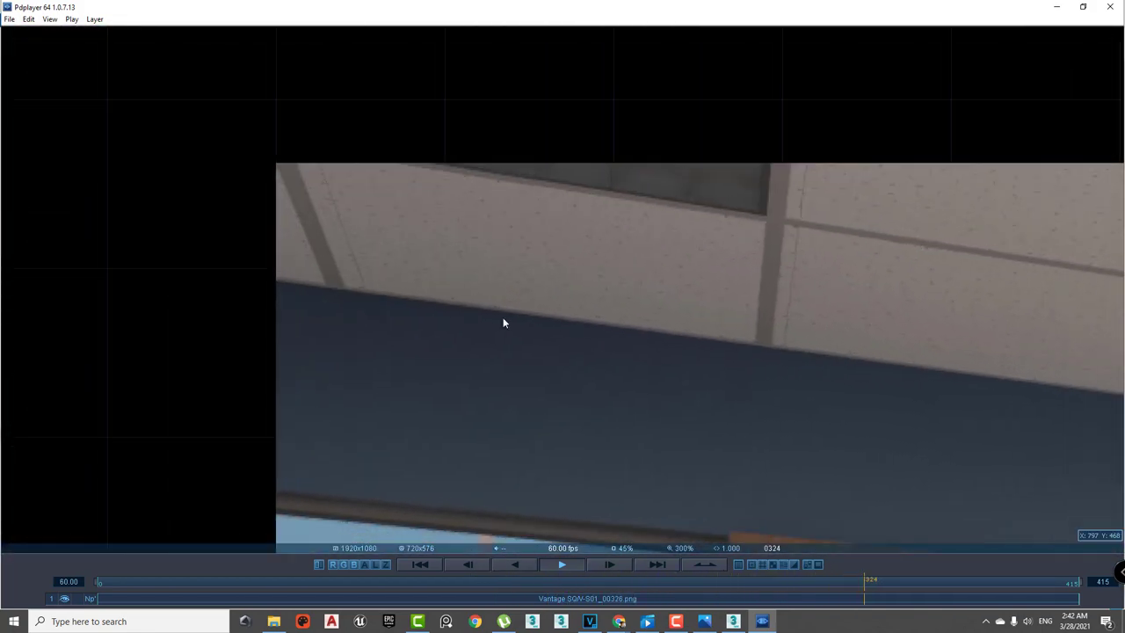
{"action": "left_click_drag", "start_coordinate": [503, 324], "coordinate": [434, 298]}
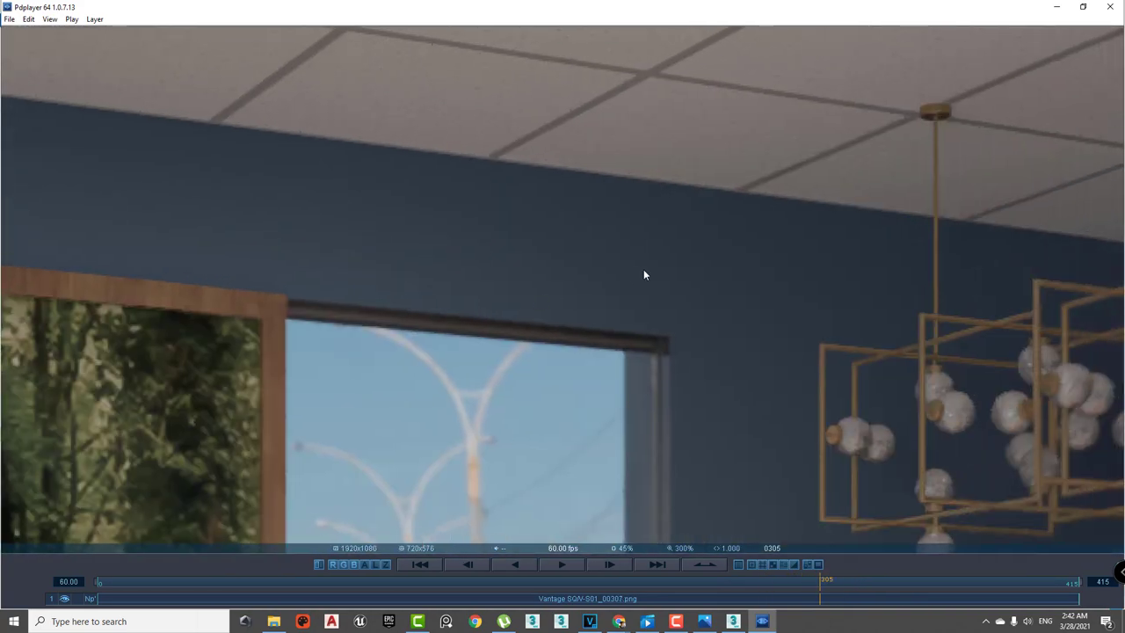
- Zoom in and out and scrub a few frames back and forward to inspect details
{"action": "scroll", "coordinate": [644, 275], "scroll_direction": "down", "scroll_amount": 5}
{"action": "scroll", "coordinate": [631, 282], "scroll_direction": "down", "scroll_amount": 3}
{"action": "scroll", "coordinate": [617, 300], "scroll_direction": "up", "scroll_amount": 3}
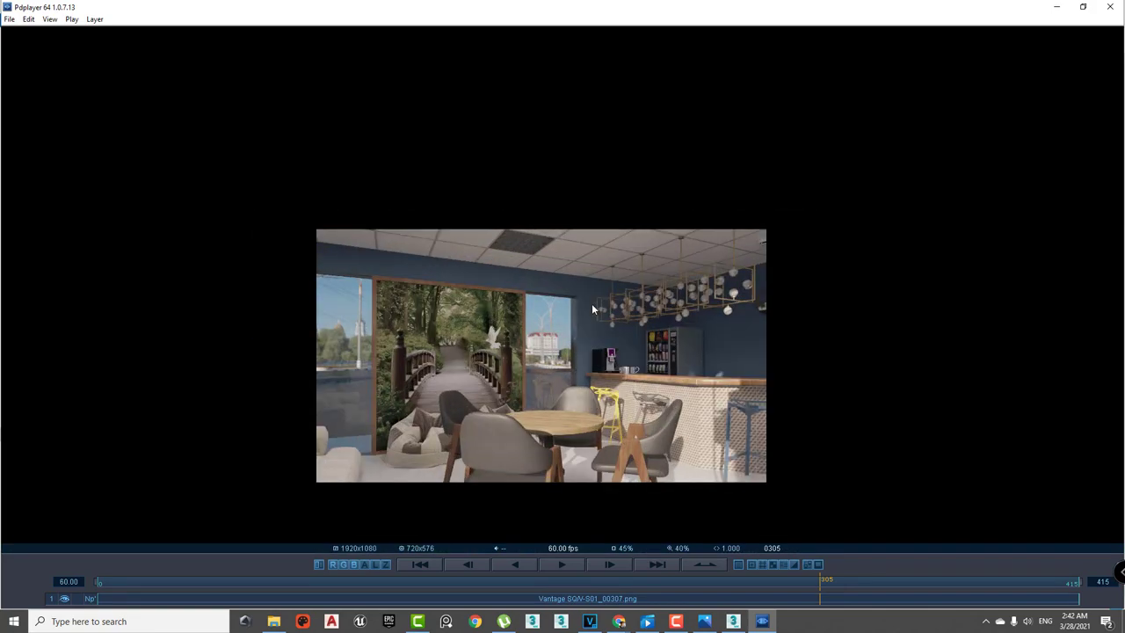
{"action": "scroll", "coordinate": [593, 305], "scroll_direction": "up", "scroll_amount": 3}
{"action": "scroll", "coordinate": [553, 235], "scroll_direction": "up", "scroll_amount": 2}
{"action": "scroll", "coordinate": [601, 273], "scroll_direction": "down", "scroll_amount": 4}
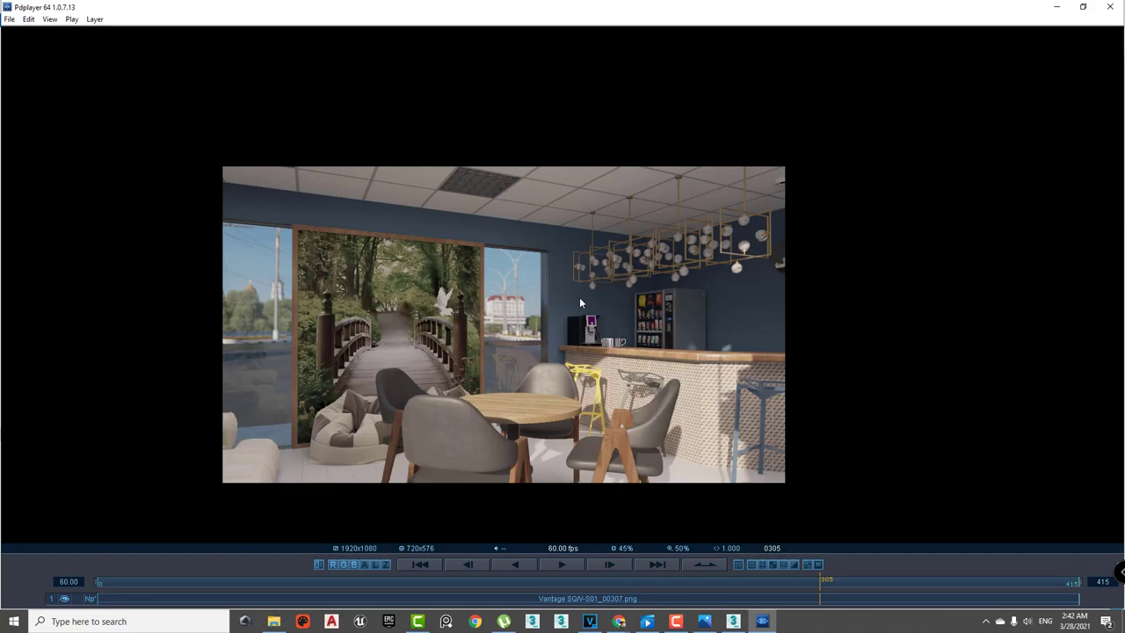
{"action": "scroll", "coordinate": [591, 282], "scroll_direction": "up", "scroll_amount": 3}
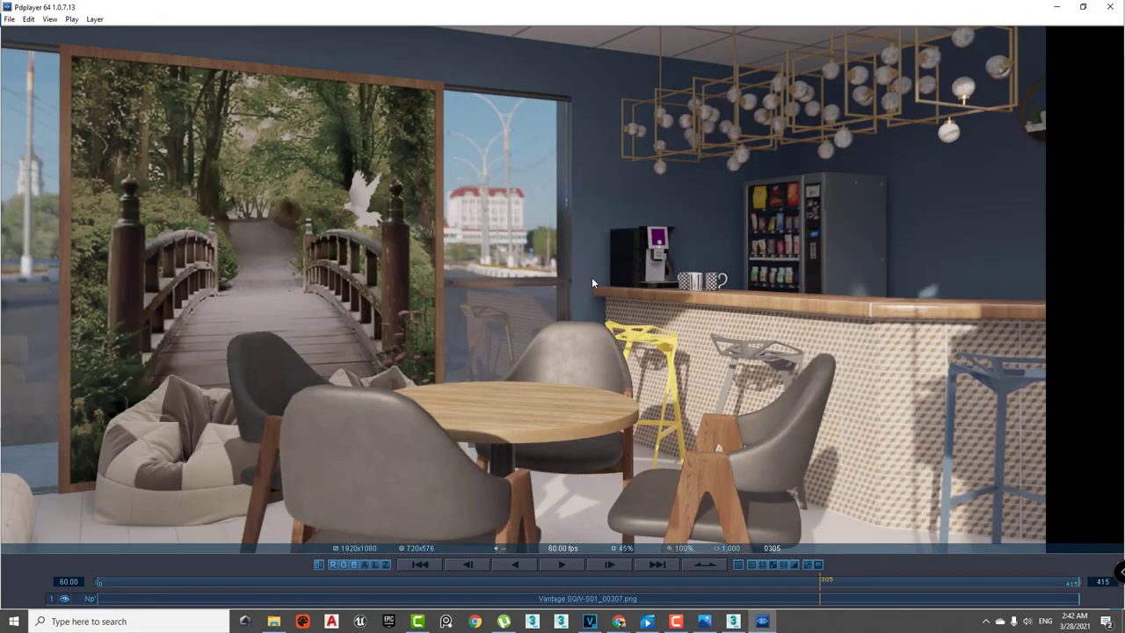
{"action": "mouse_move", "coordinate": [592, 277]}
{"action": "left_mouse_down"}
{"action": "mouse_move", "coordinate": [536, 285]}
{"action": "mouse_move", "coordinate": [549, 285]}
{"action": "left_mouse_up"}
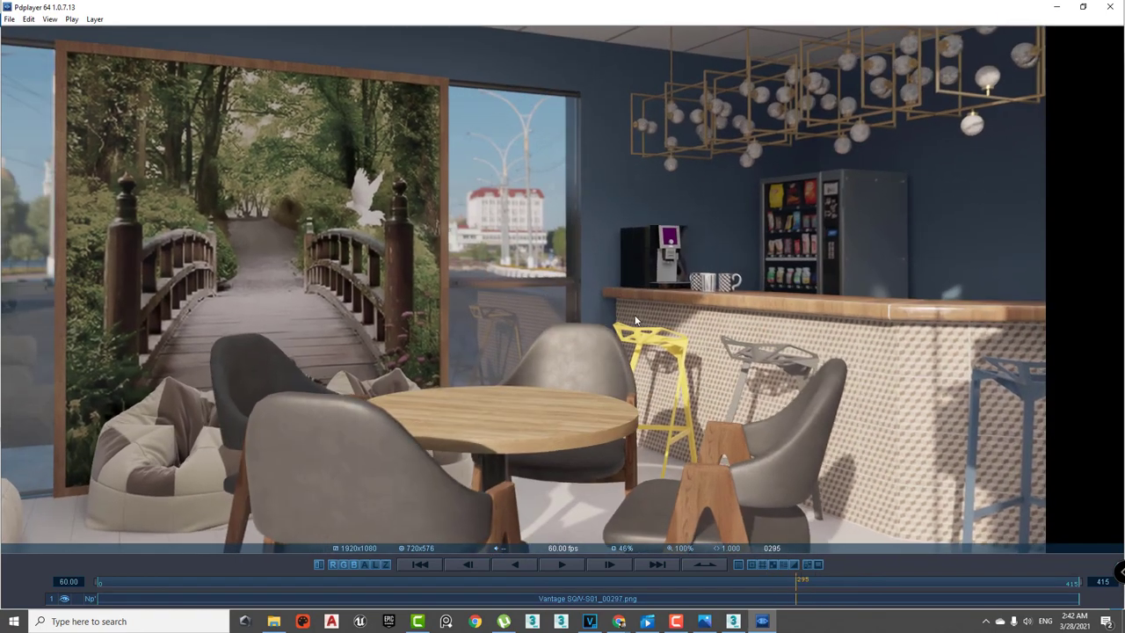
{"action": "left_click_drag", "start_coordinate": [636, 321], "coordinate": [647, 321]}
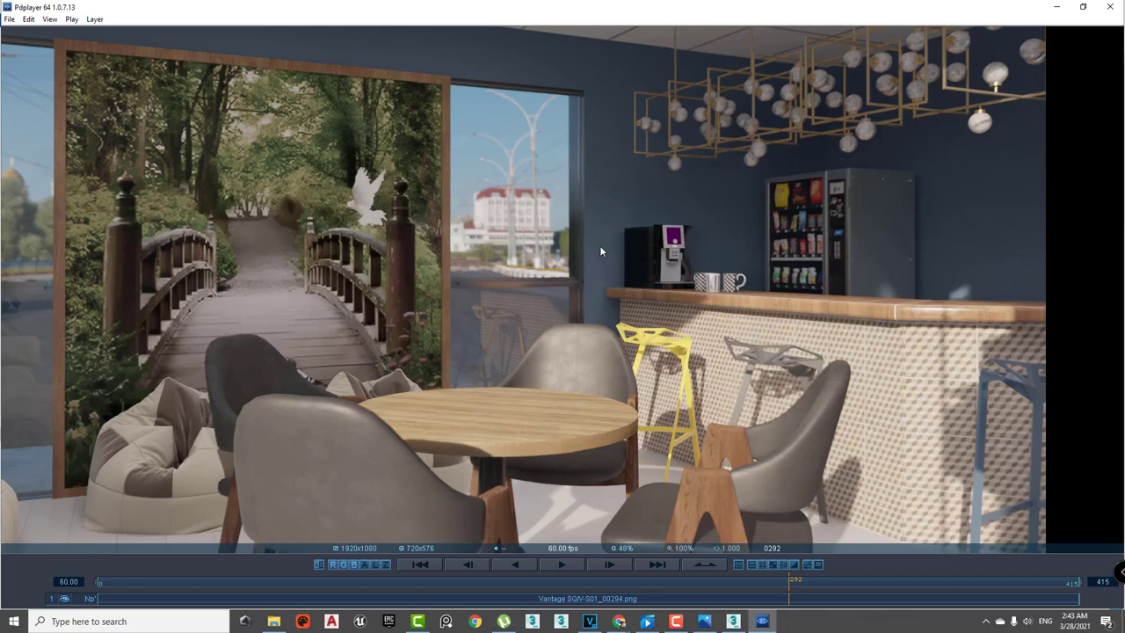
{"action": "mouse_move", "coordinate": [576, 258]}
{"action": "left_mouse_down"}
{"action": "mouse_move", "coordinate": [619, 251]}
{"action": "mouse_move", "coordinate": [576, 261]}
{"action": "left_mouse_up"}
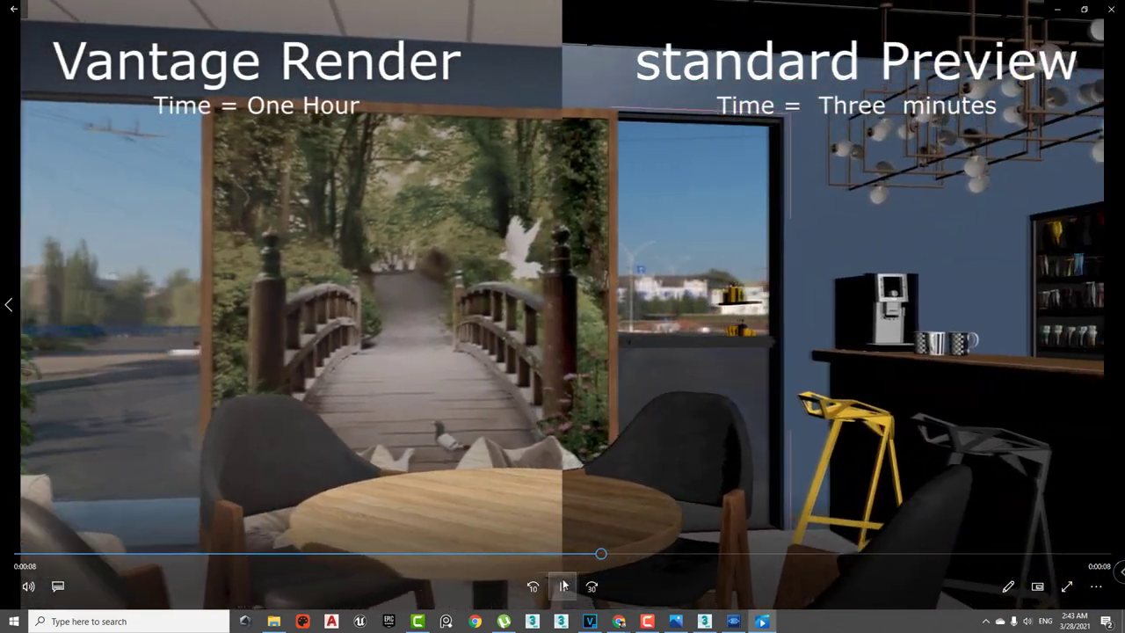
- Pause the comparison video, jump back to an earlier point, and resume playback
{"action": "left_click", "coordinate": [539, 543]}
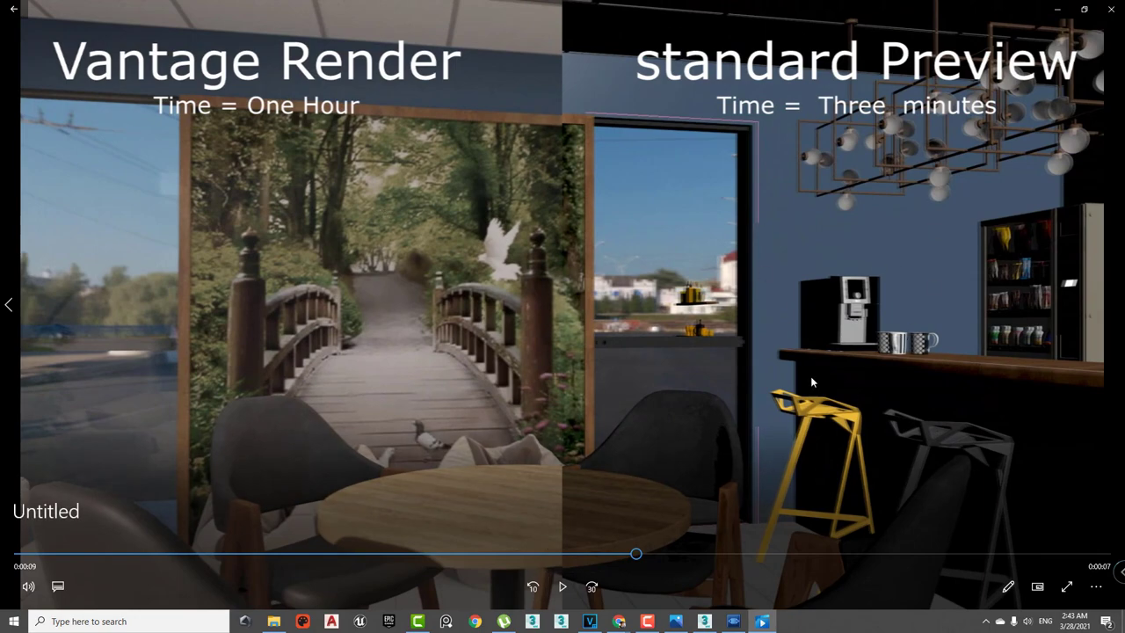
{"action": "left_click", "coordinate": [174, 547]}
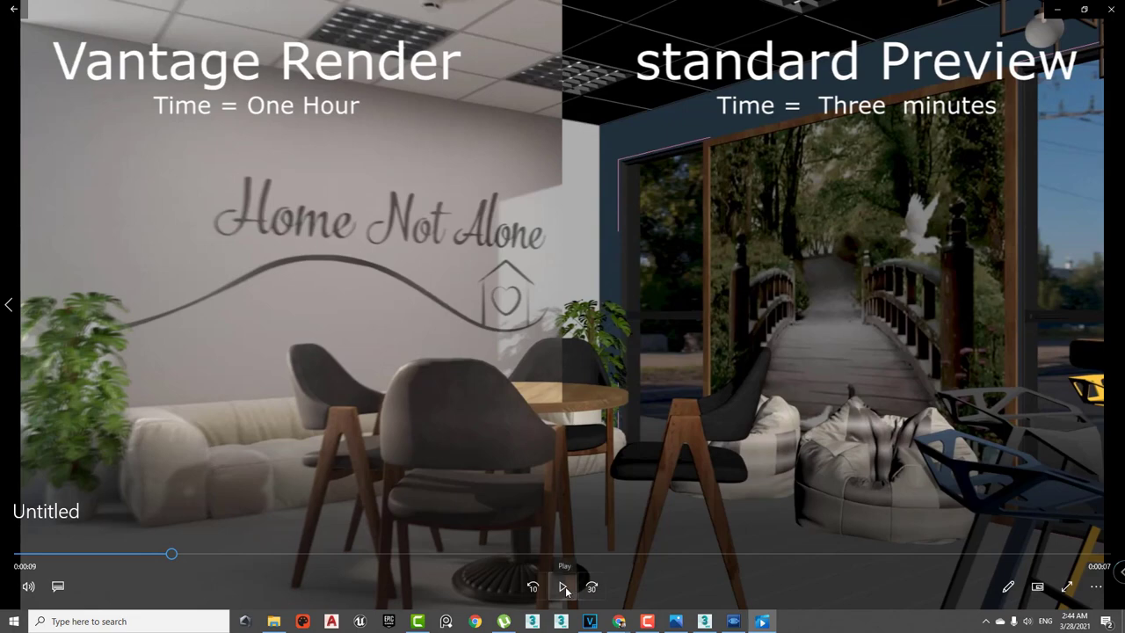
{"action": "left_click", "coordinate": [566, 587]}
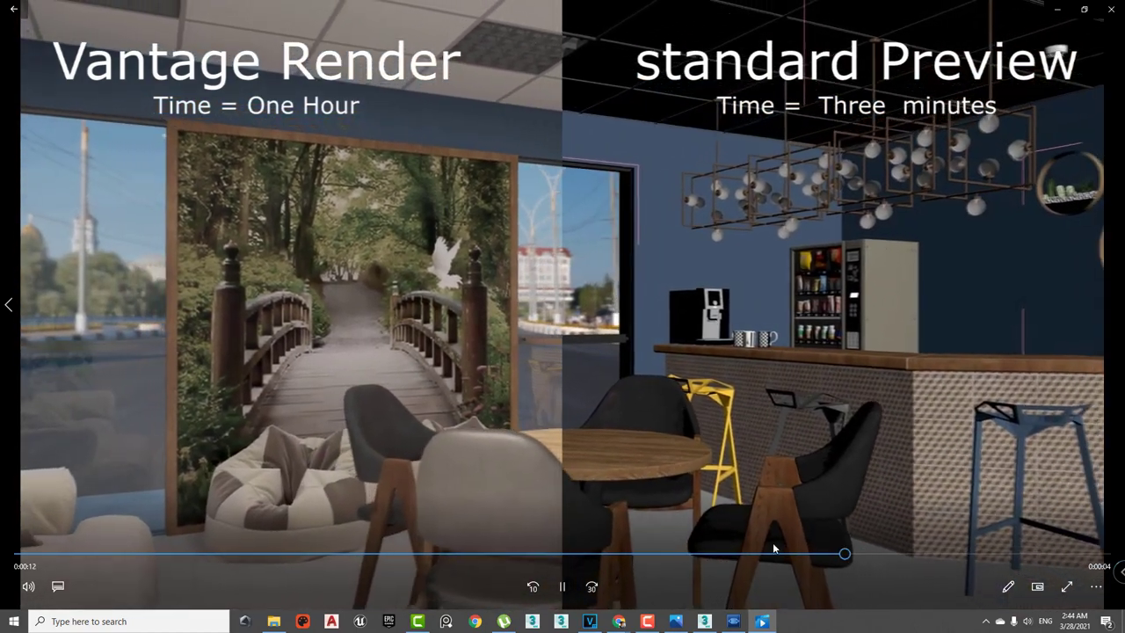
- Seek the comparison to around 0:07 and 0:12, then pause it at 0:15
{"action": "left_click_drag", "start_coordinate": [774, 554], "coordinate": [378, 554]}
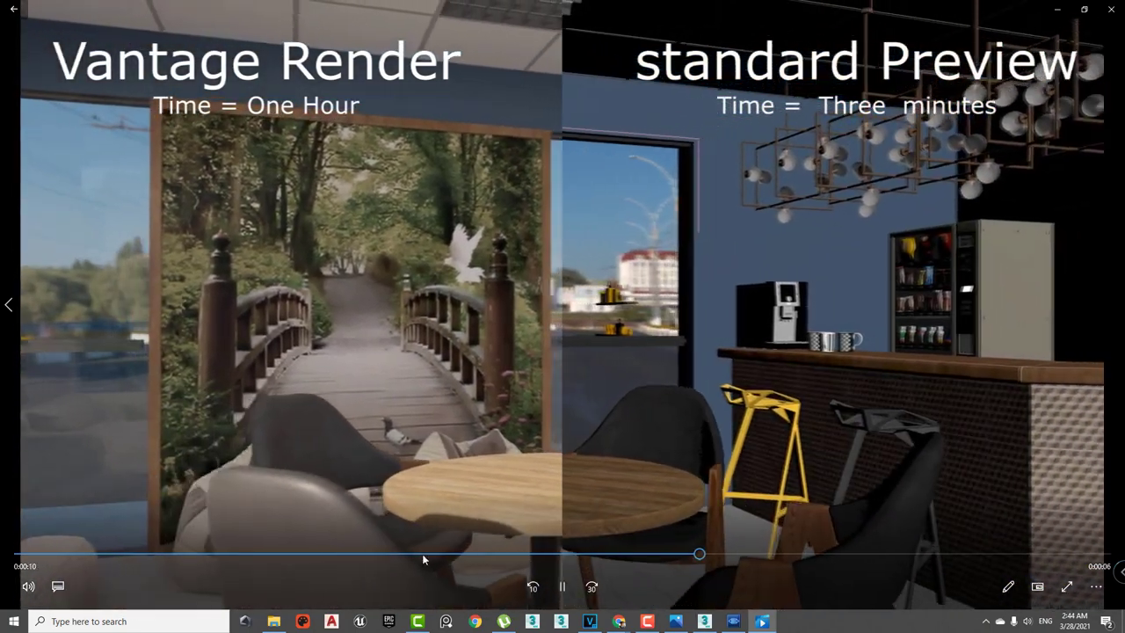
{"action": "left_click_drag", "start_coordinate": [422, 554], "coordinate": [270, 554]}
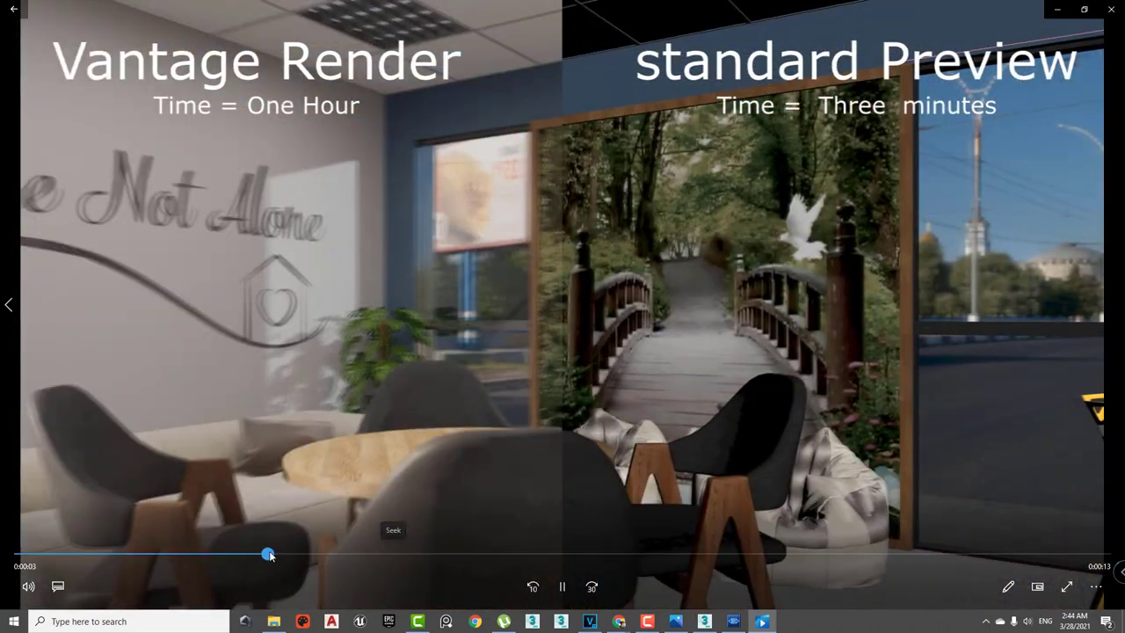
{"action": "left_click_drag", "start_coordinate": [554, 556], "coordinate": [860, 561]}
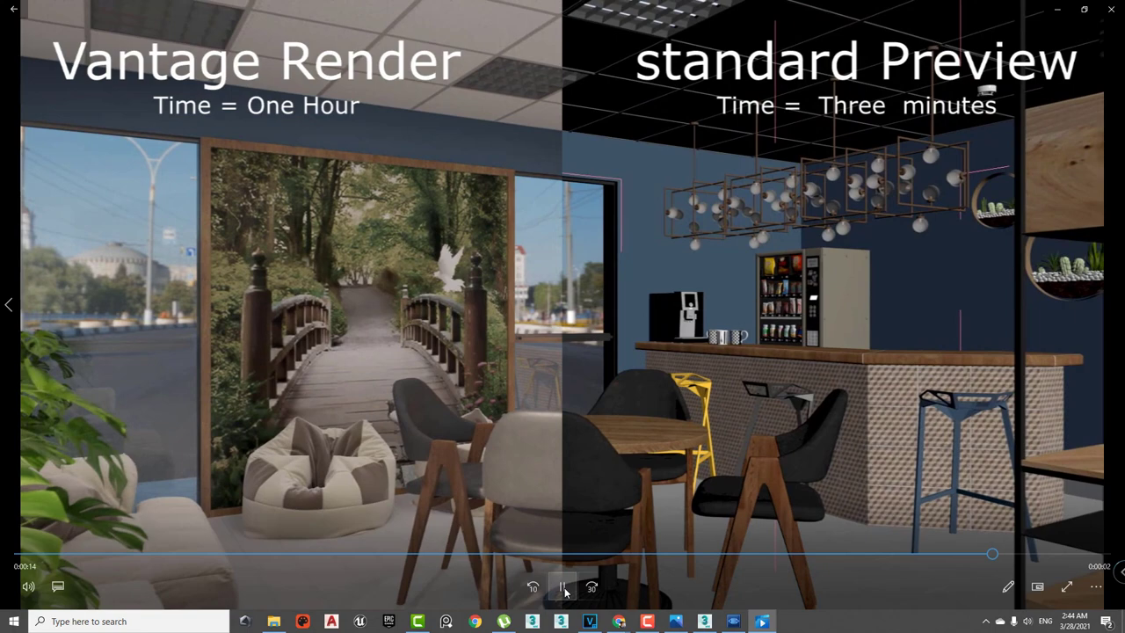
{"action": "left_click", "coordinate": [346, 276]}
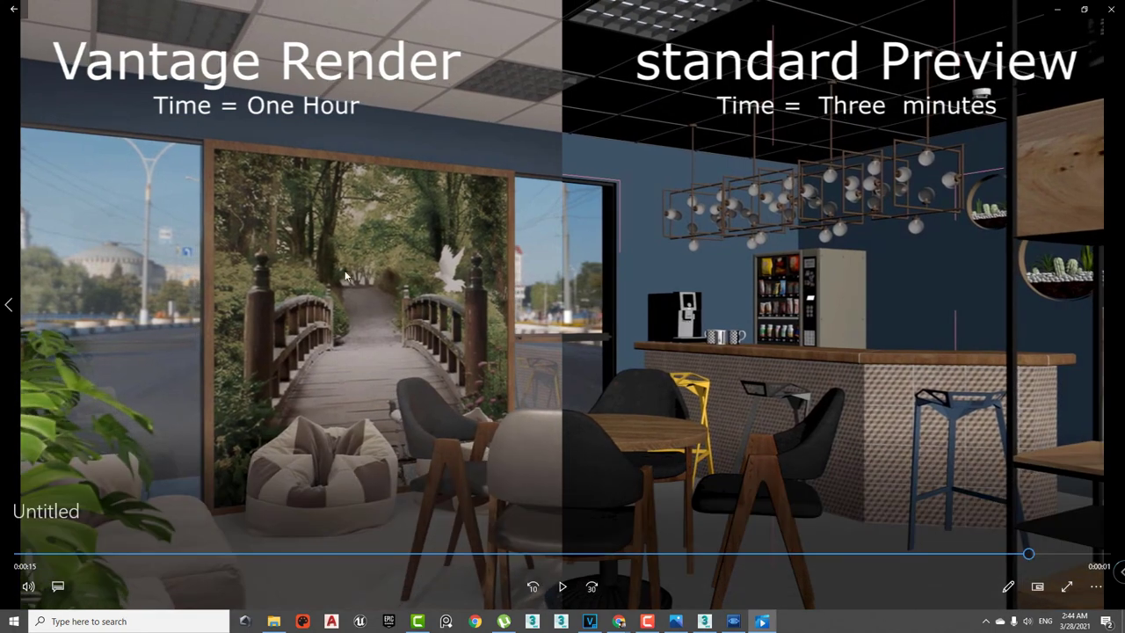